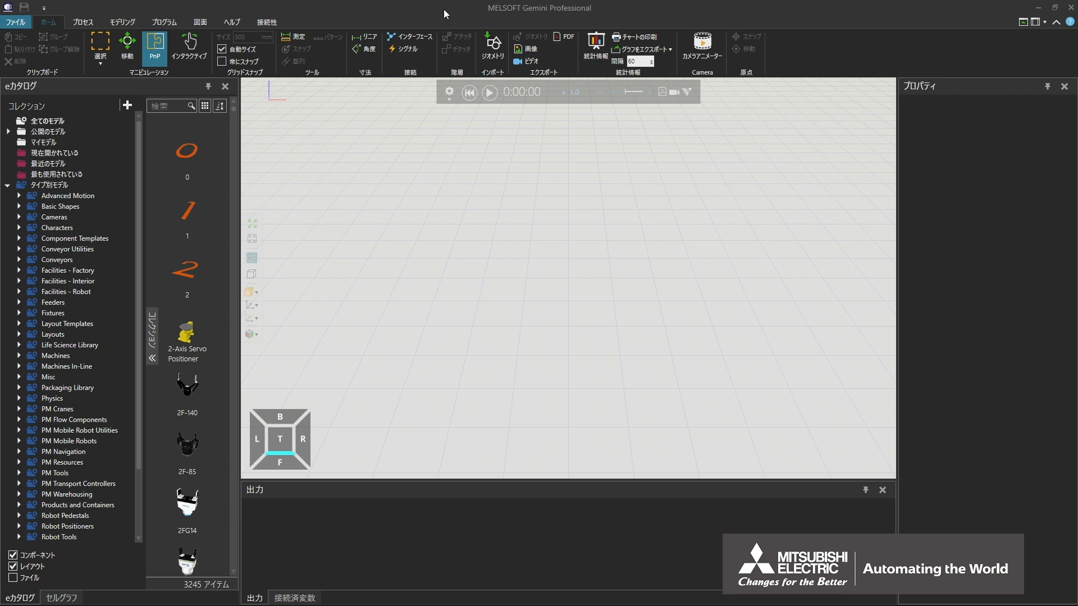
Step: Open the help file and examine the list of supported CAD file formats for import and export
{"action": "left_click", "coordinate": [235, 19]}
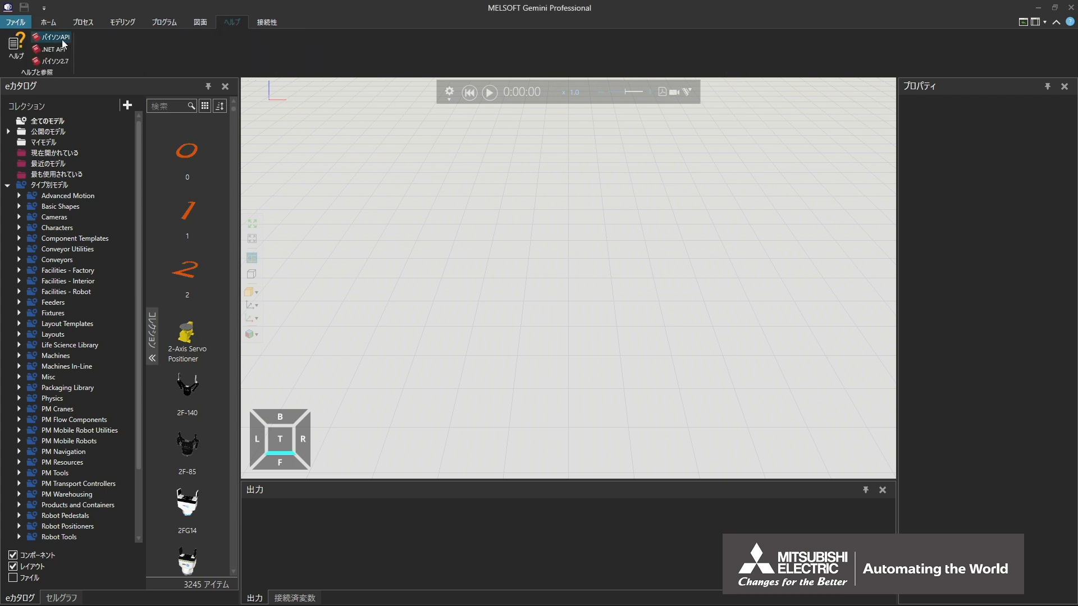
{"action": "left_click", "coordinate": [16, 49]}
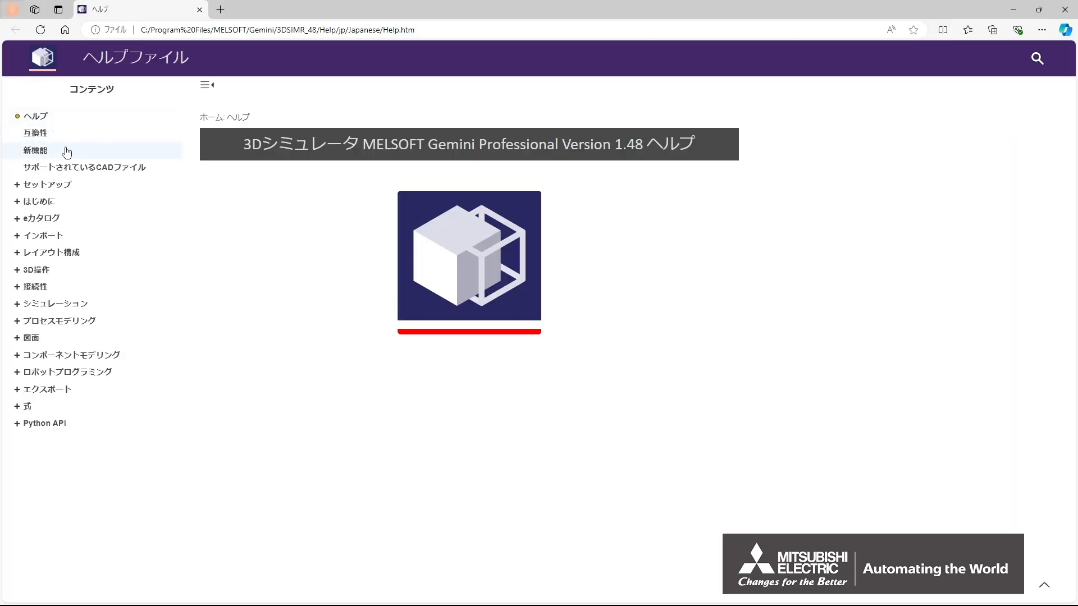
{"action": "left_click", "coordinate": [73, 167]}
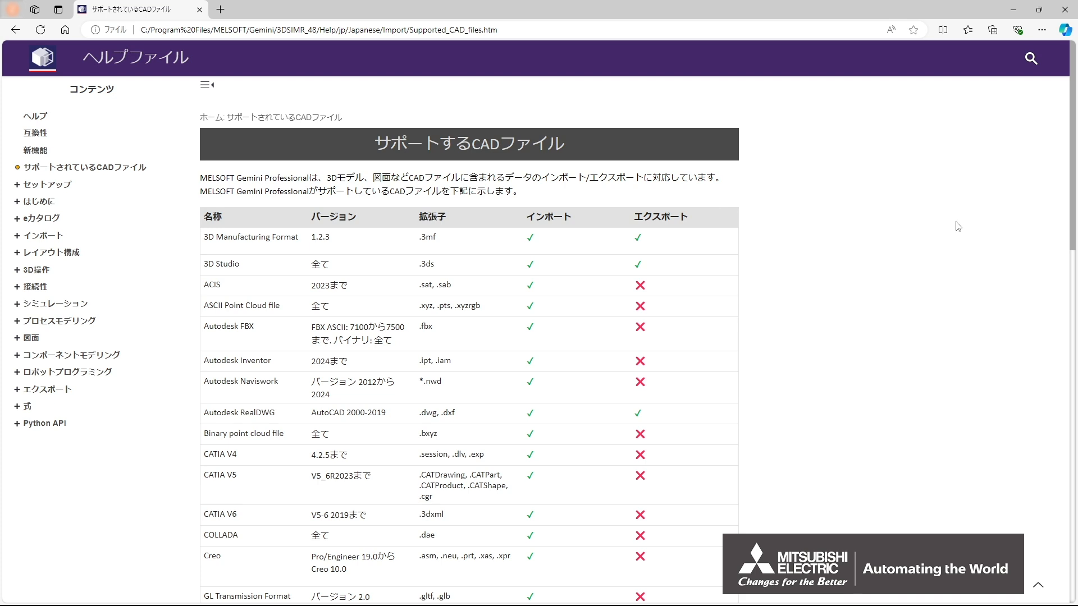
{"action": "left_click_drag", "start_coordinate": [1073, 237], "coordinate": [1073, 455]}
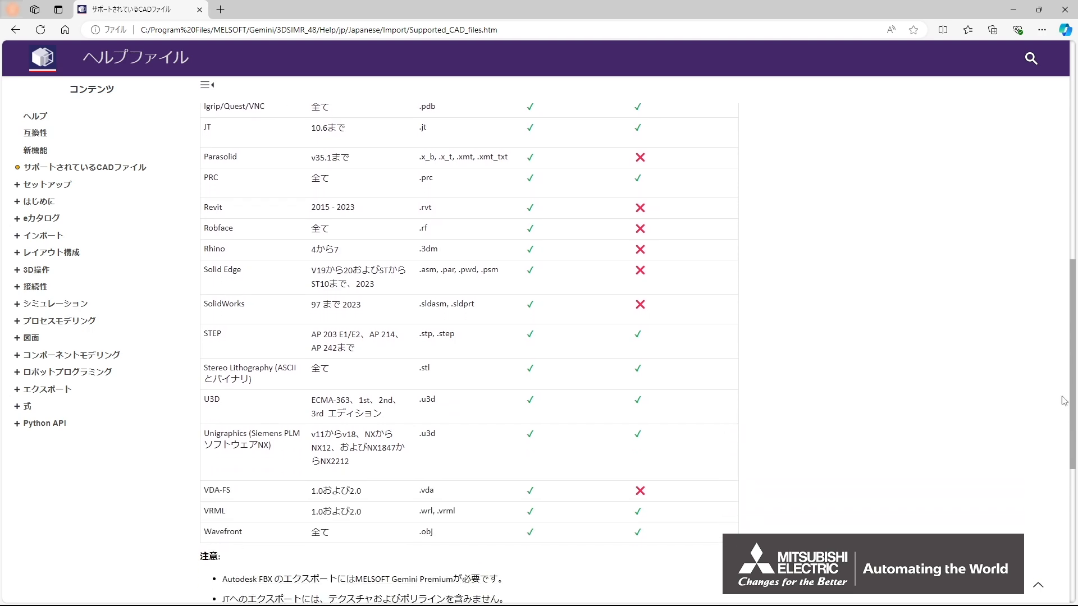
{"action": "left_click", "coordinate": [1060, 14]}
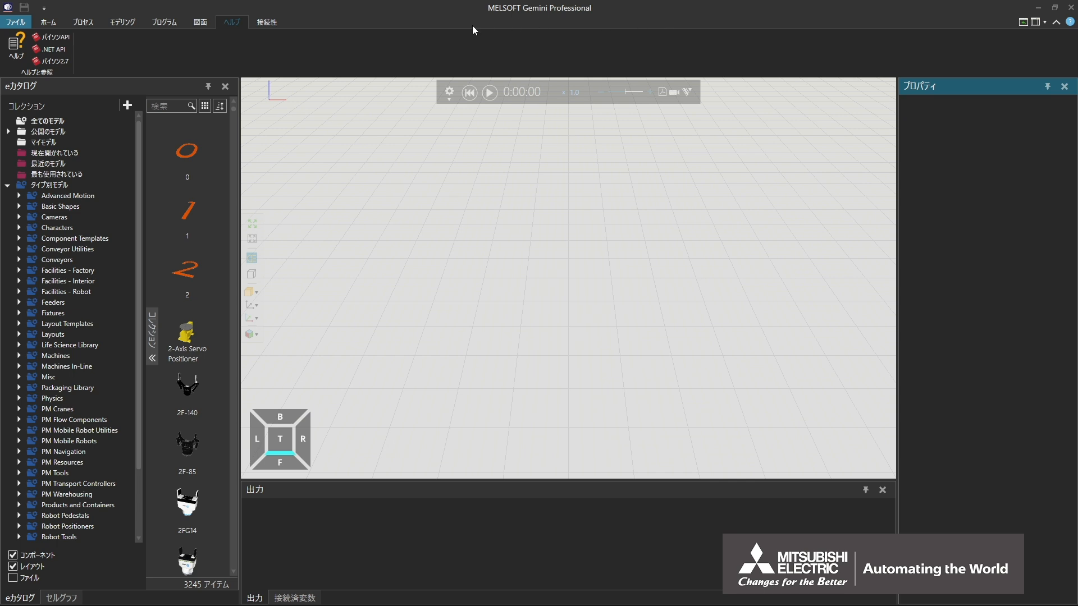
Step: Import the Robot Sample.stp geometry with tessellation quality at the lowest level (超低品質), analysing the model before importing it
{"action": "left_click", "coordinate": [48, 22]}
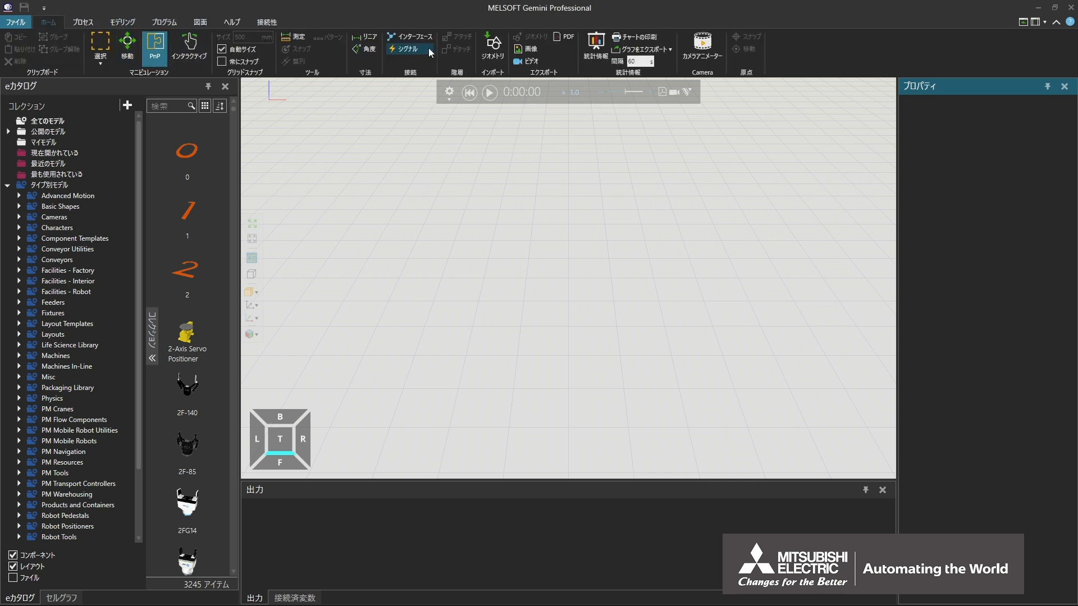
{"action": "left_click", "coordinate": [491, 53]}
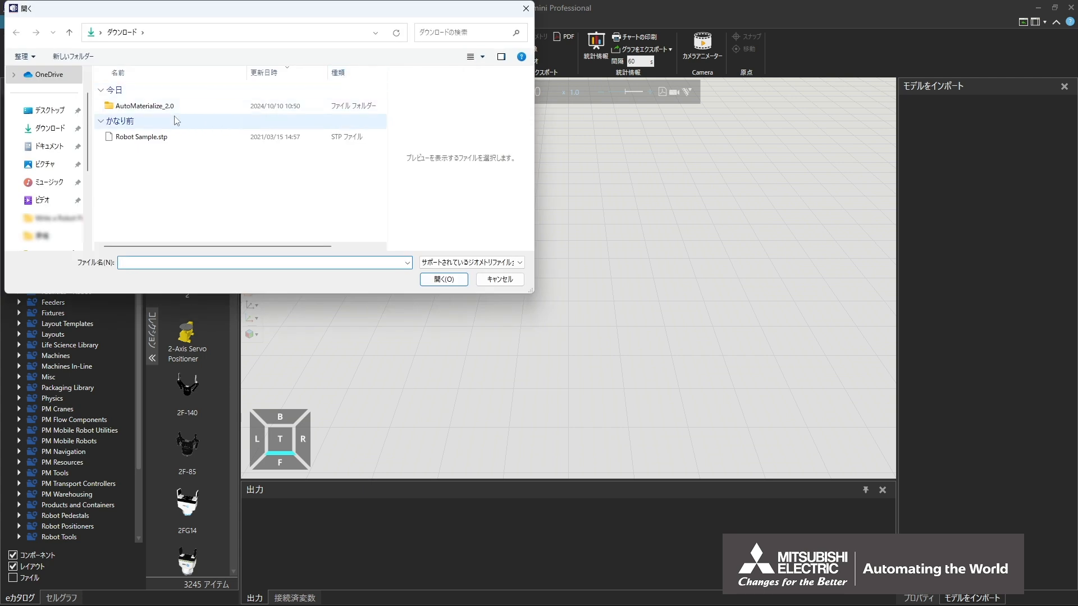
{"action": "left_click", "coordinate": [119, 139]}
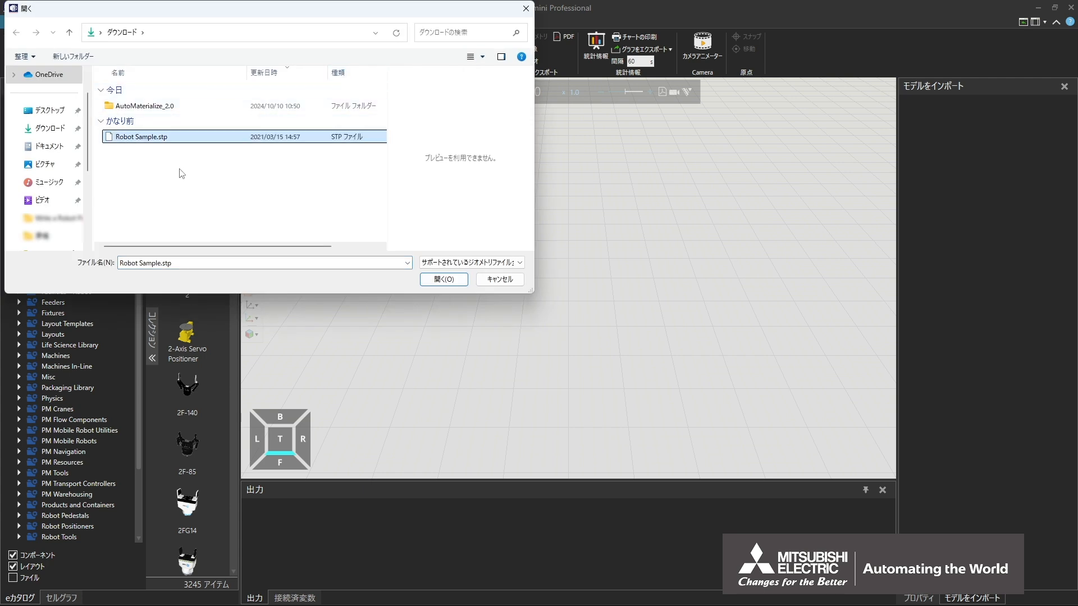
{"action": "left_click", "coordinate": [430, 281]}
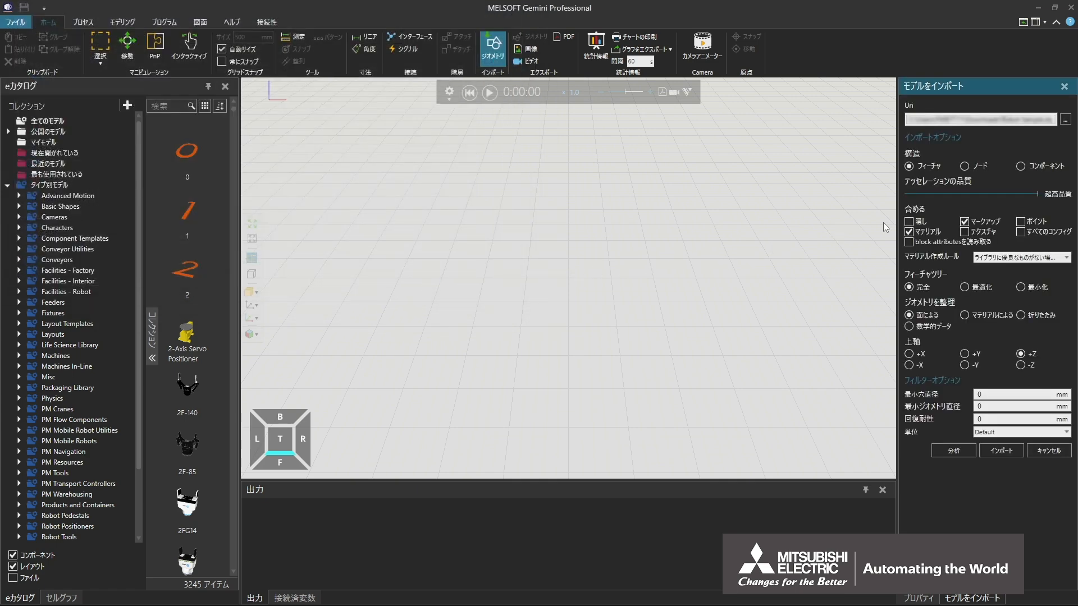
{"action": "left_click_drag", "start_coordinate": [1037, 193], "coordinate": [906, 194]}
{"action": "left_click", "coordinate": [955, 451]}
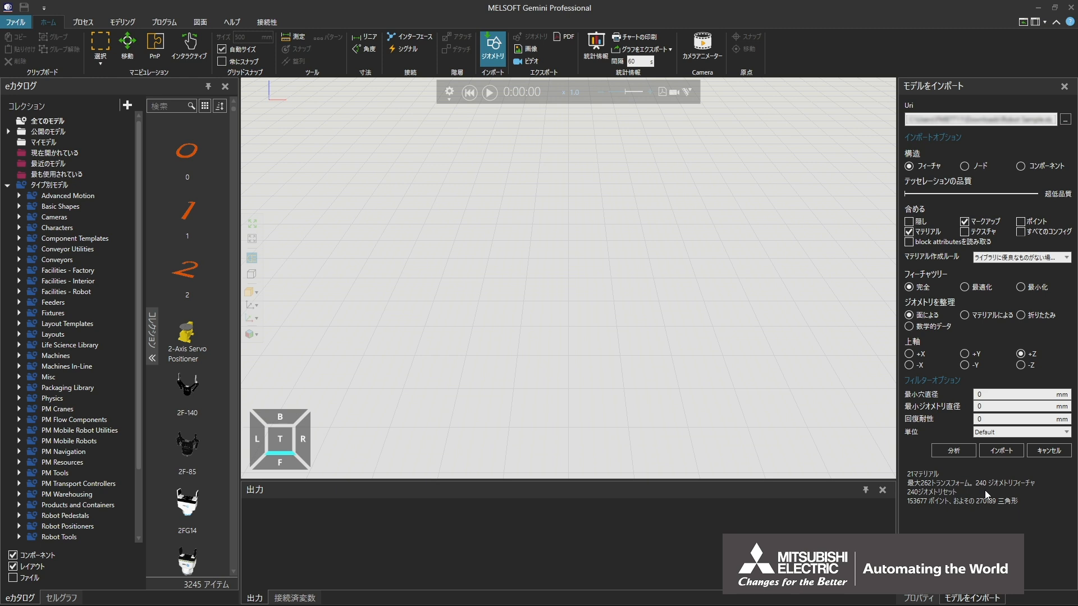
{"action": "left_click", "coordinate": [993, 452]}
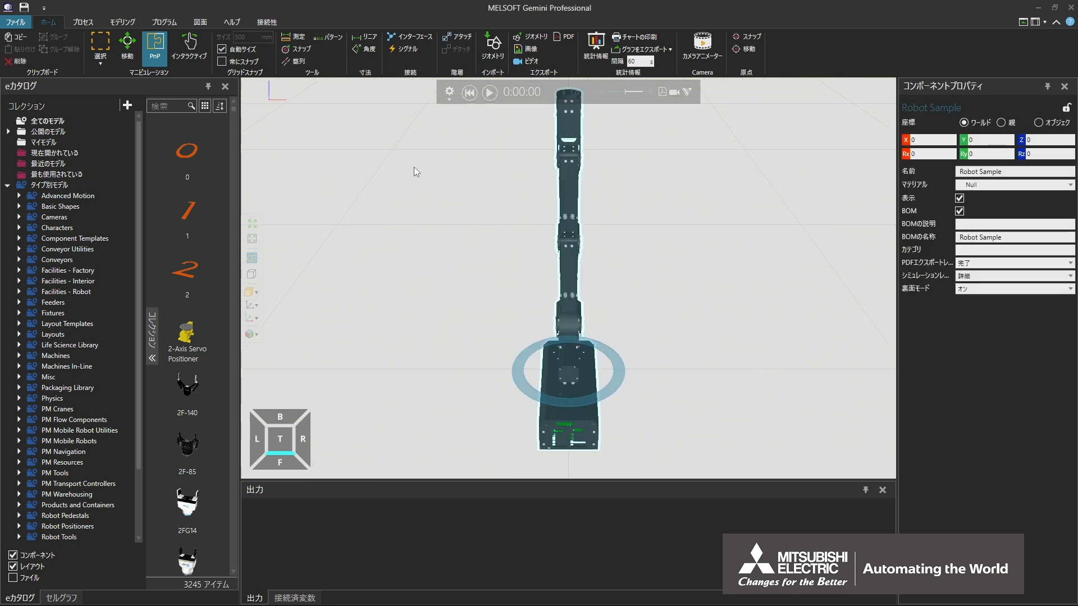
Step: Simplify (簡略化) the robot's large base housing feature RL-DC-BL-30-BX-AA-P_0 with the quality set to 40
{"action": "left_click", "coordinate": [133, 23]}
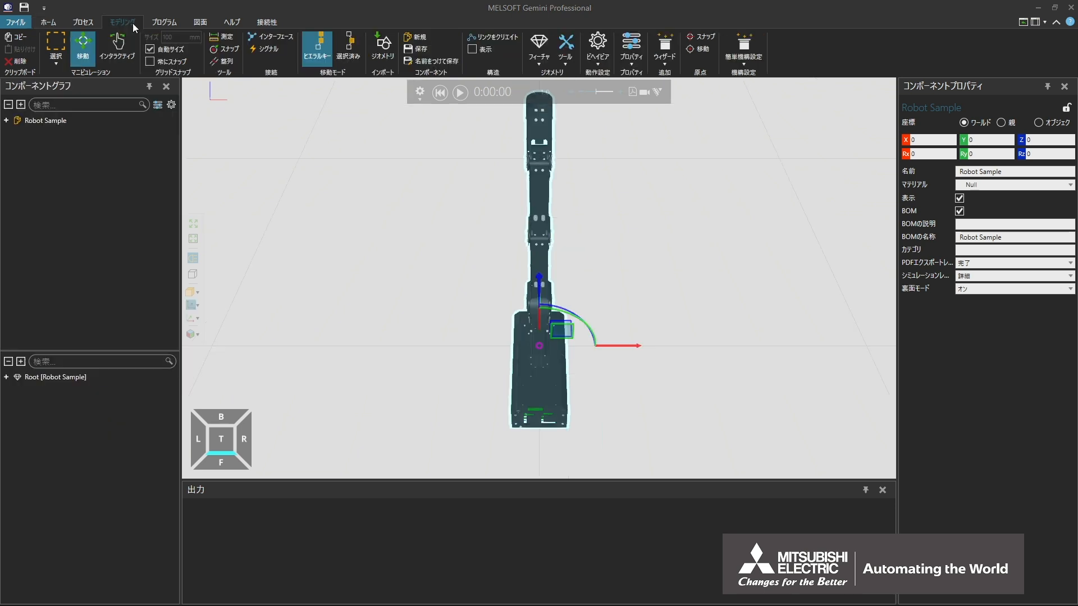
{"action": "right_click_drag", "start_coordinate": [530, 210], "coordinate": [559, 212]}
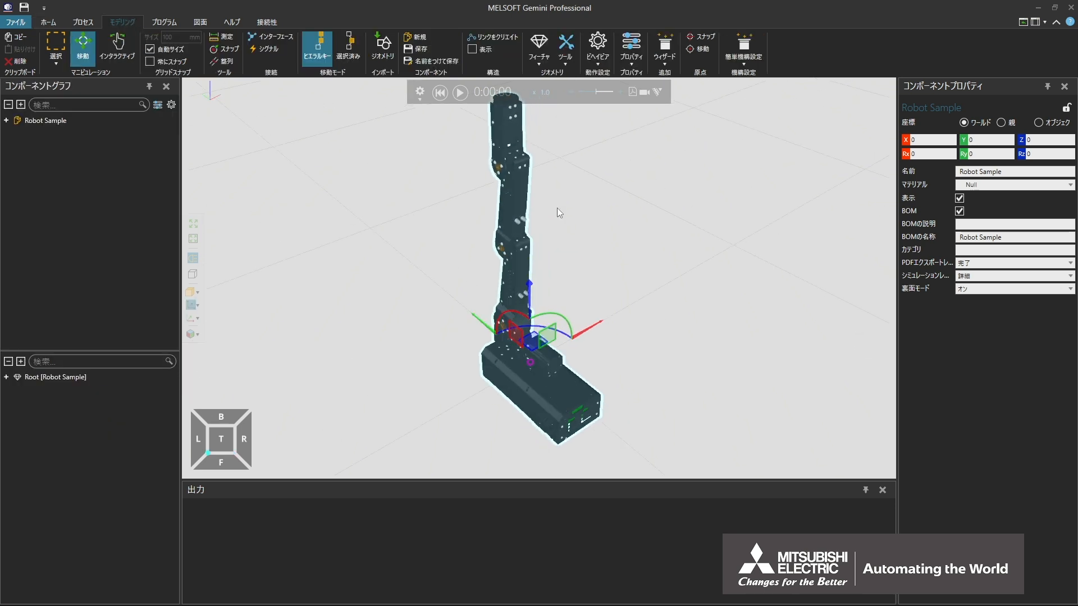
{"action": "left_click", "coordinate": [565, 49]}
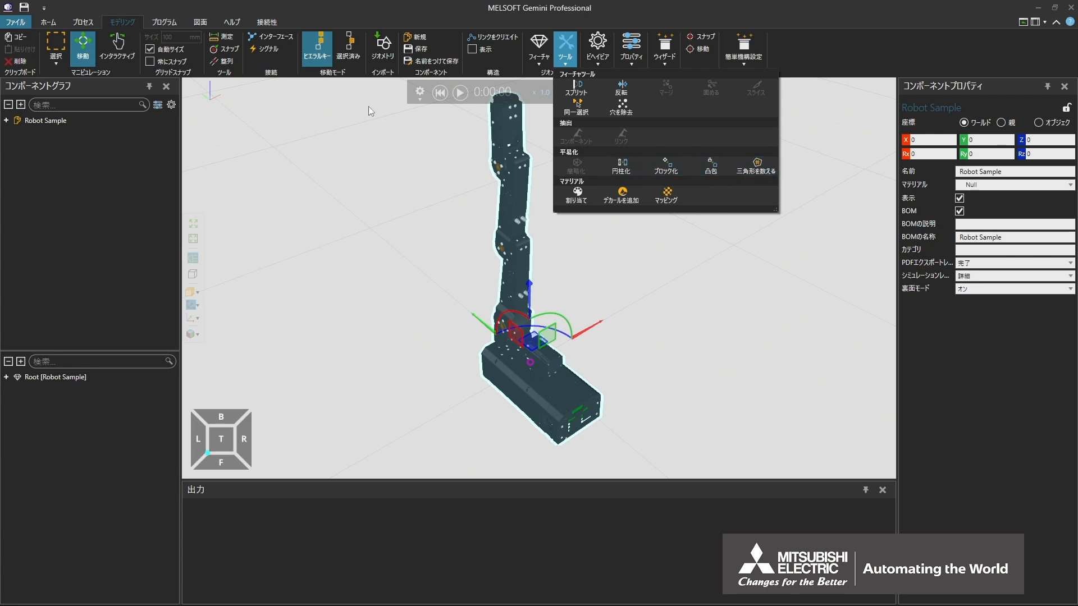
{"action": "left_click", "coordinate": [86, 61]}
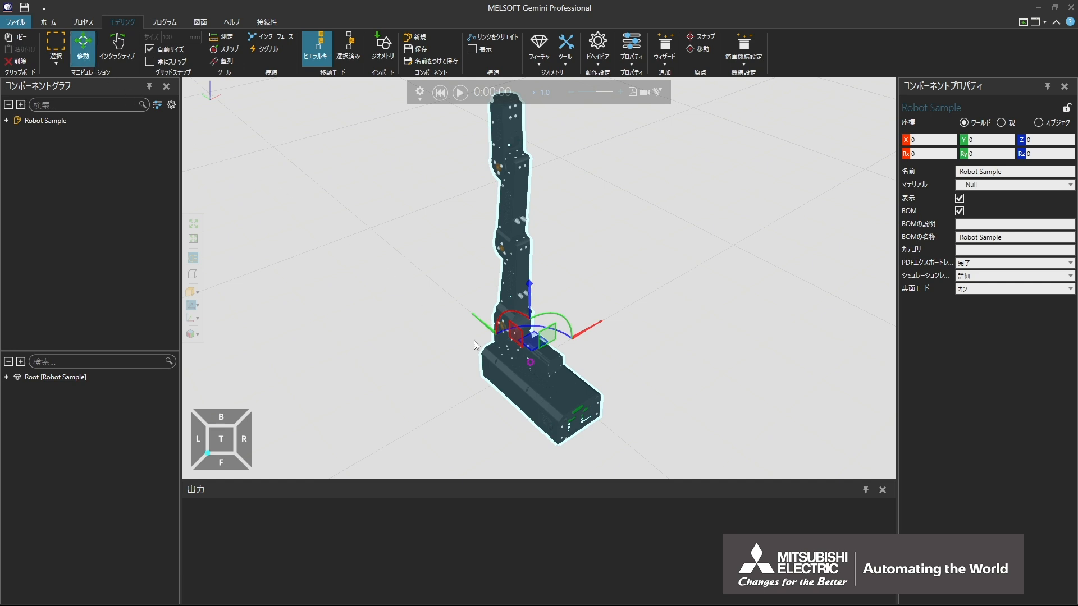
{"action": "left_click", "coordinate": [494, 356]}
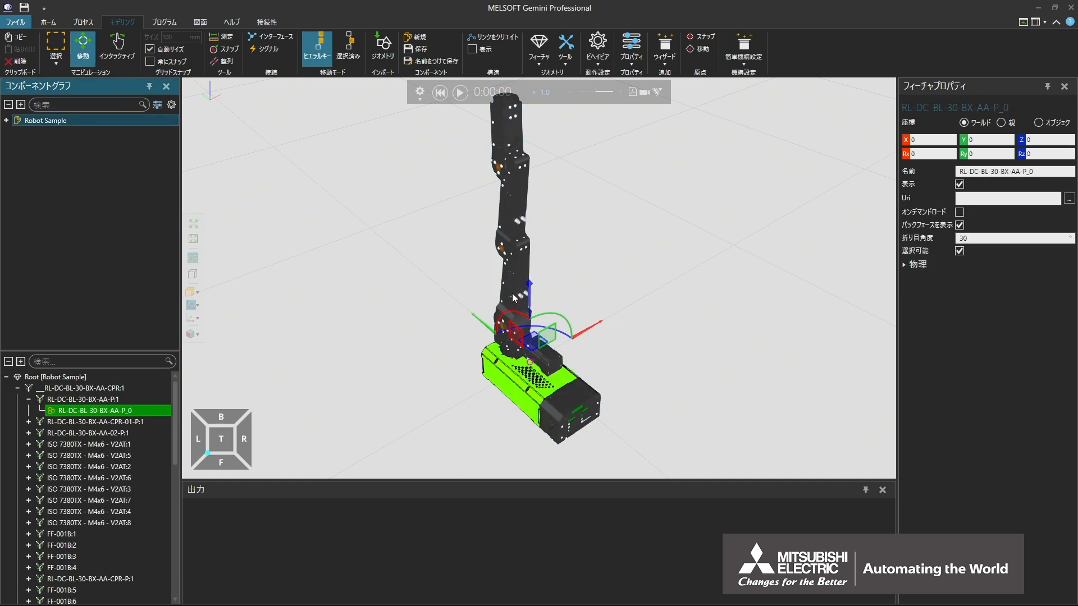
{"action": "left_click", "coordinate": [566, 61]}
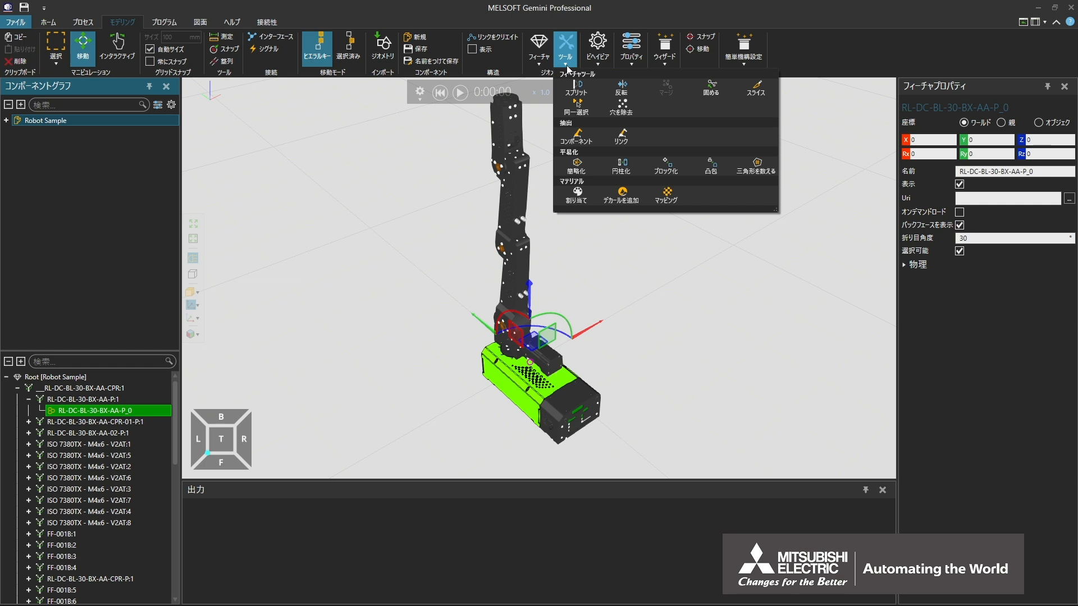
{"action": "left_click", "coordinate": [581, 167]}
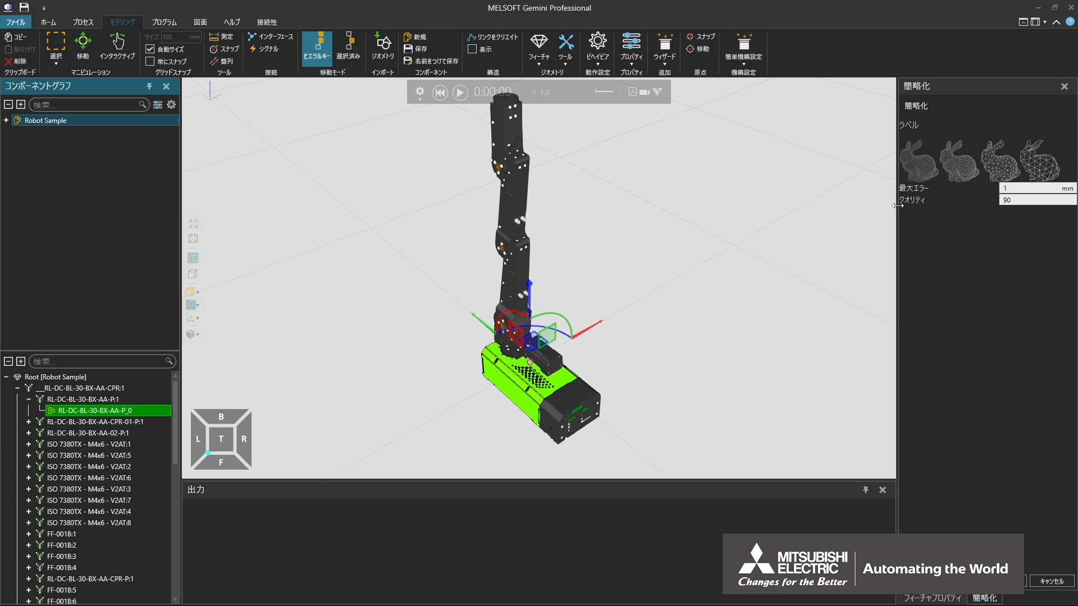
{"action": "left_click", "coordinate": [1011, 200]}
{"action": "type", "text": "40"}
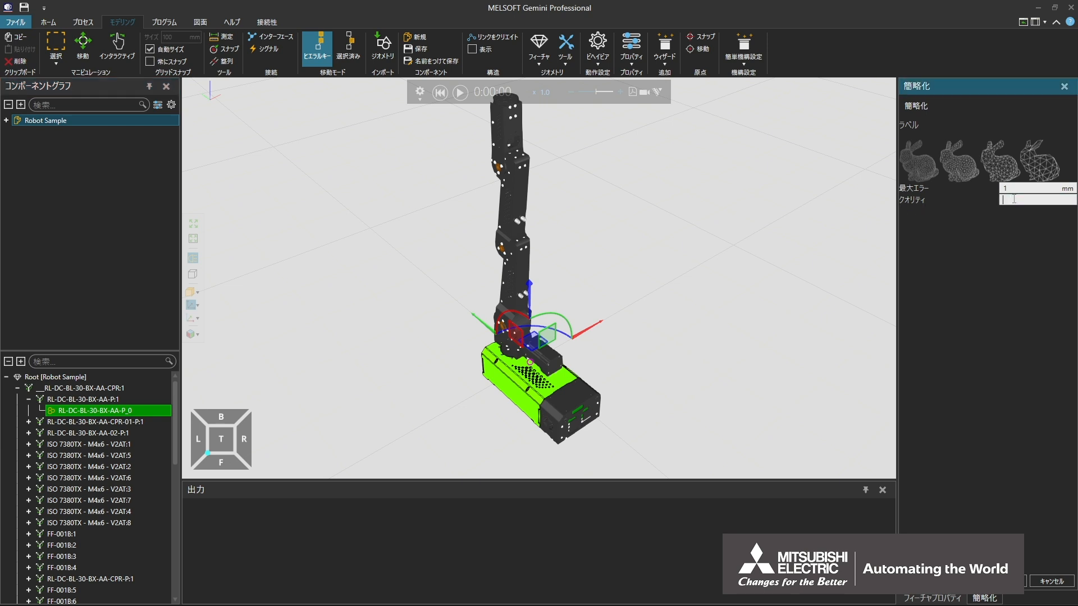
{"action": "key", "text": "Return"}
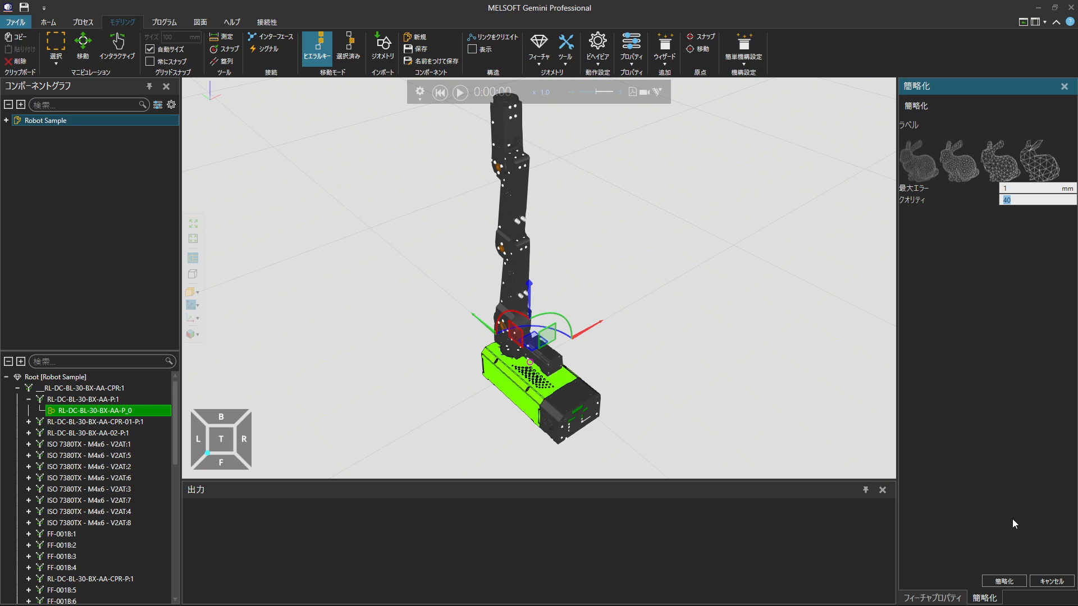
{"action": "left_click", "coordinate": [1022, 582]}
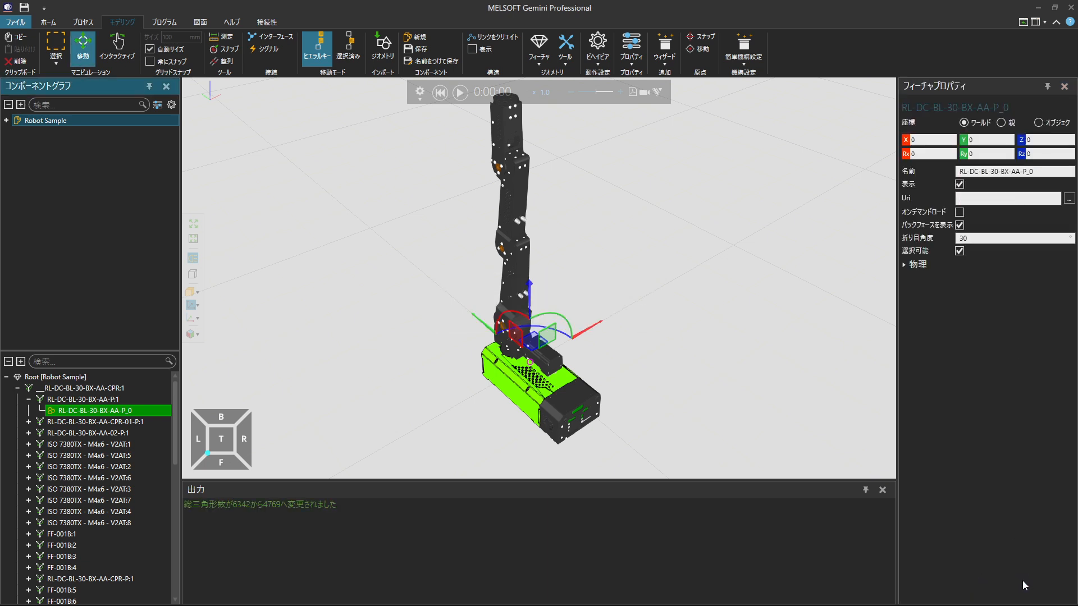
Step: Delete the hidden internal parts visible from the underside of the robot's base, including the green circuit board, the motor and the round joint parts
{"action": "left_click", "coordinate": [594, 434]}
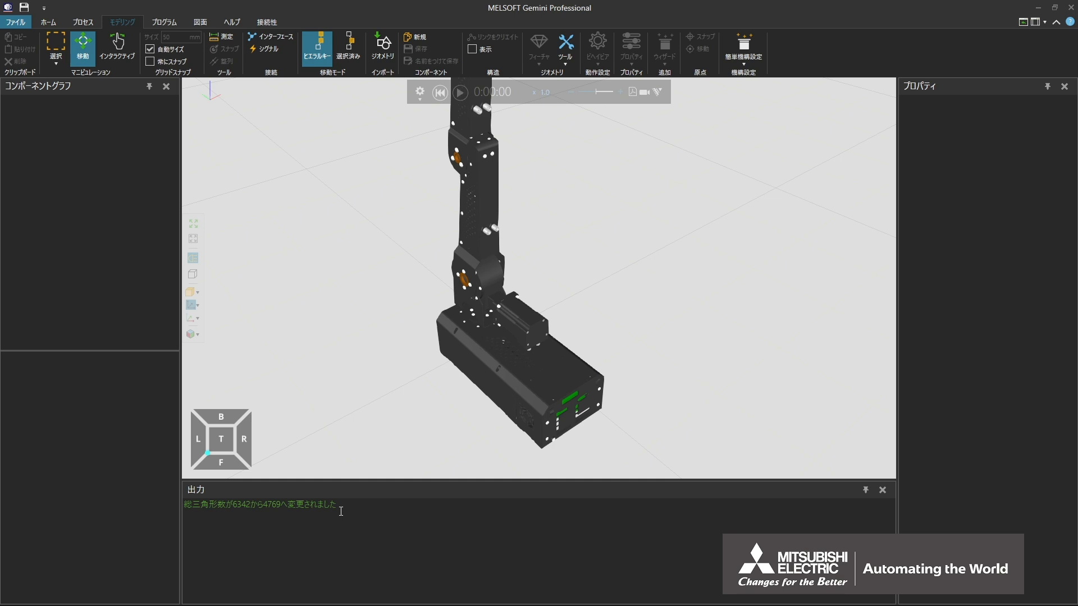
{"action": "right_click_drag", "start_coordinate": [498, 430], "coordinate": [487, 308]}
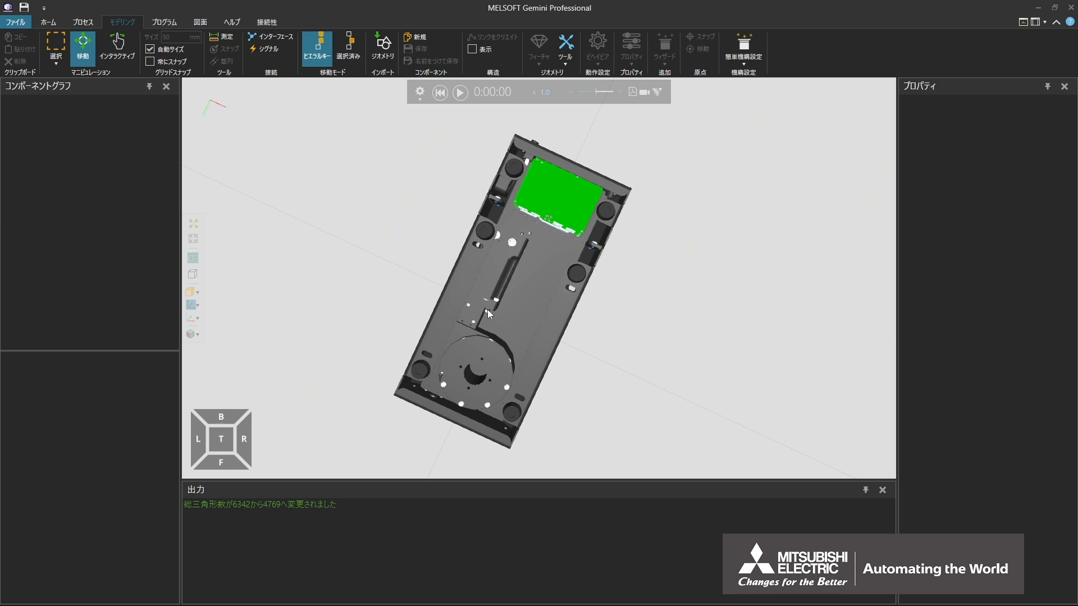
{"action": "left_click", "coordinate": [548, 198]}
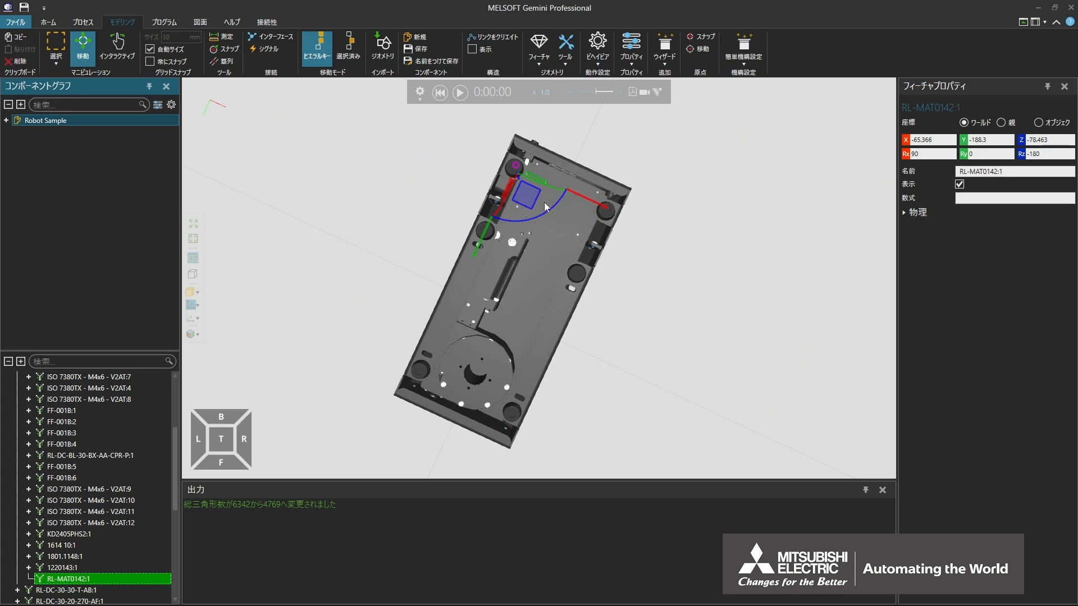
{"action": "left_click", "coordinate": [516, 245]}
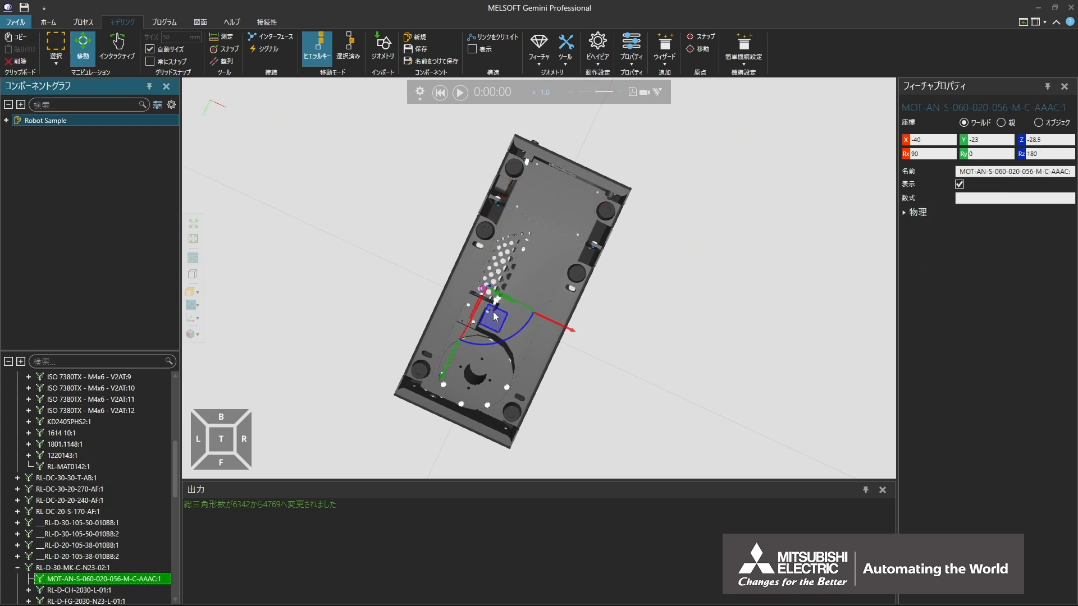
{"action": "left_click", "coordinate": [476, 368]}
{"action": "left_click", "coordinate": [482, 362]}
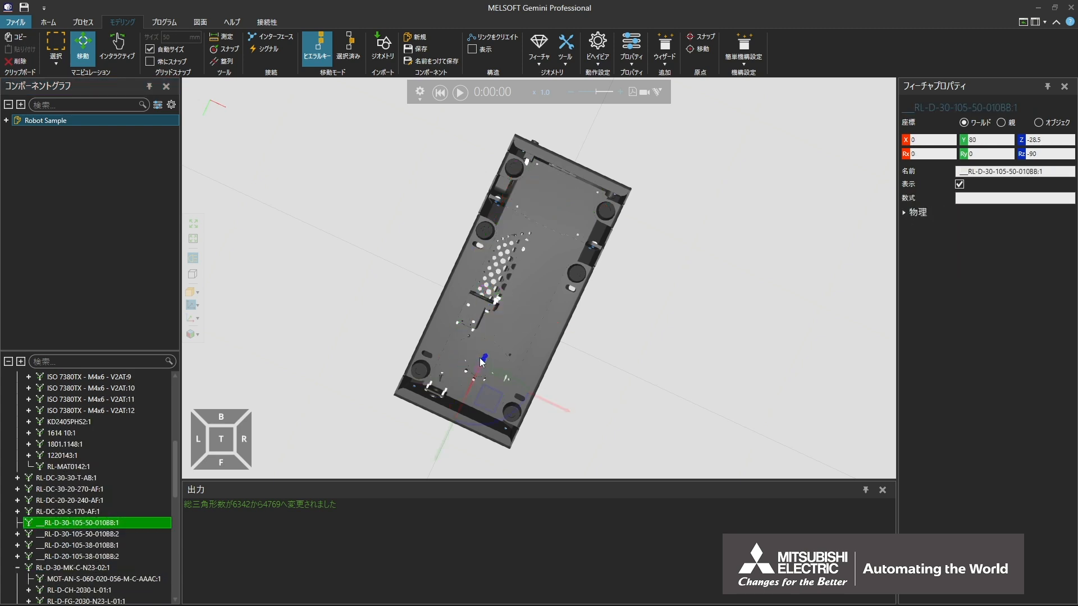
{"action": "left_click", "coordinate": [478, 349]}
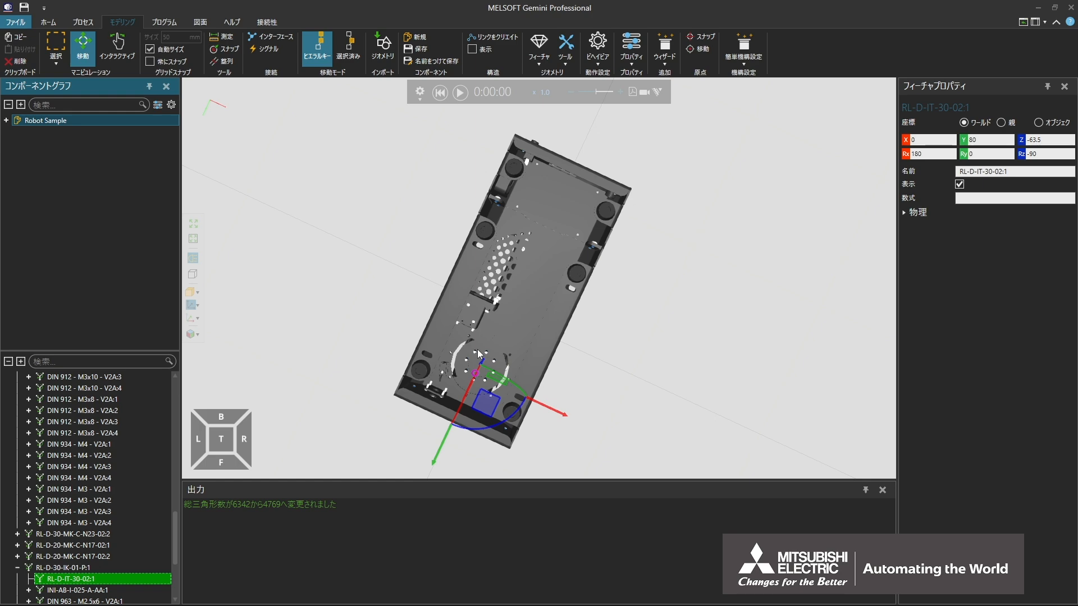
{"action": "right_click_drag", "start_coordinate": [477, 349], "coordinate": [548, 385]}
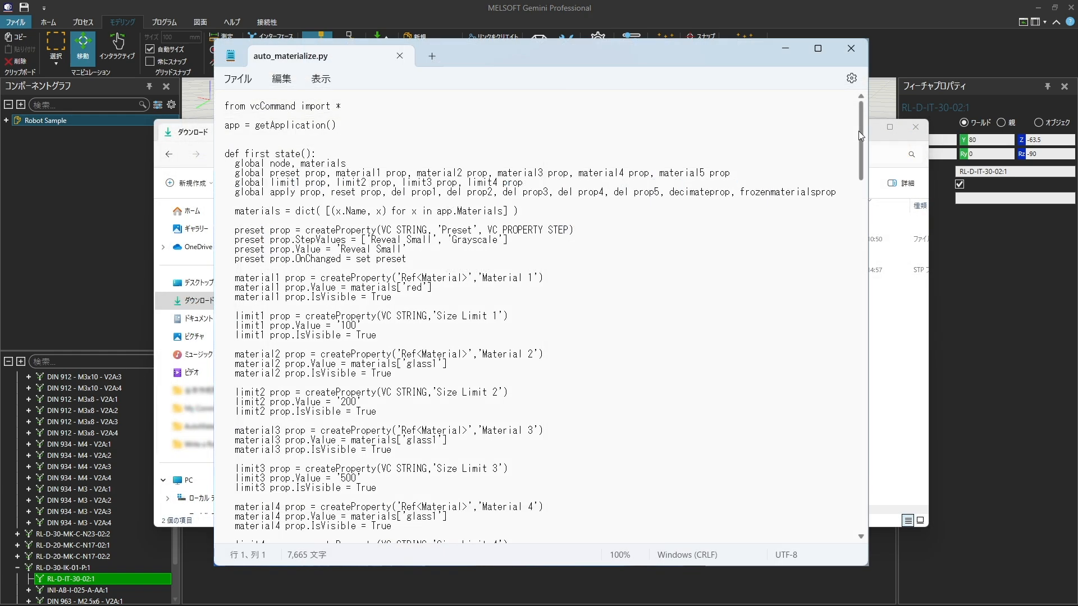
Step: Look through the auto_materialize.py script and put the AutoMaterialize_2.0 folder from Downloads into Documents\MITSUBISHI\Gemini\1.48\My Commands
{"action": "scroll", "coordinate": [858, 130], "scroll_direction": "down", "scroll_amount": 2}
{"action": "left_click_drag", "start_coordinate": [855, 148], "coordinate": [853, 472]}
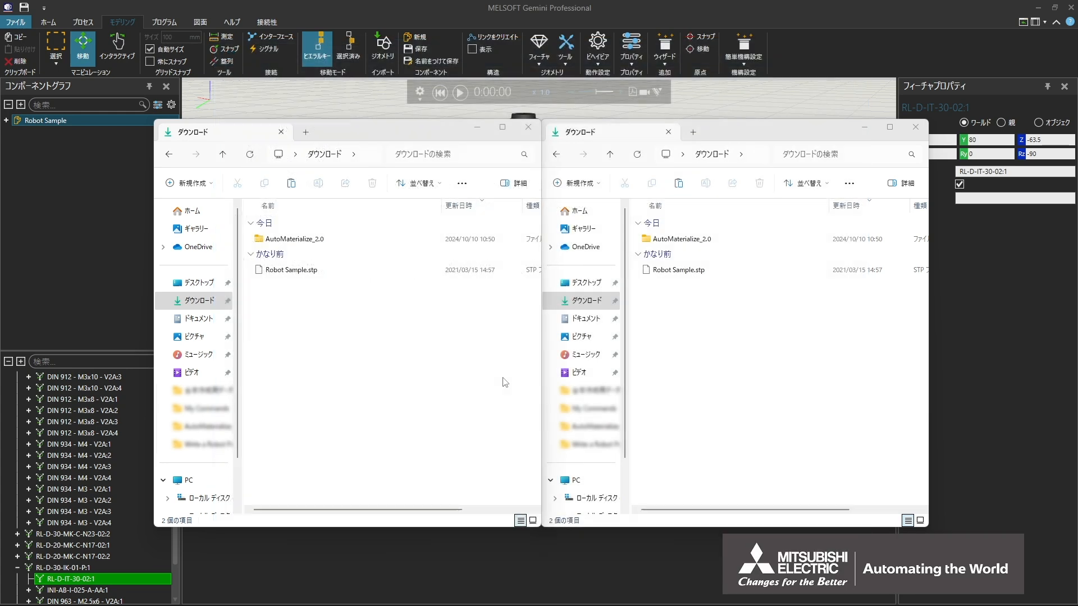
{"action": "left_click", "coordinate": [585, 318]}
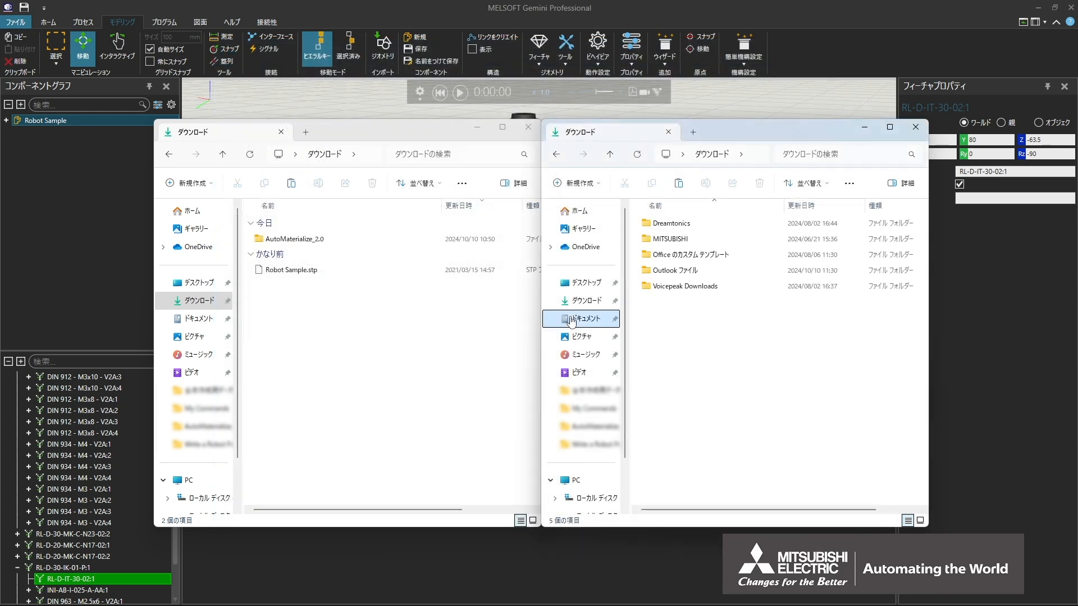
{"action": "double_click", "coordinate": [657, 240]}
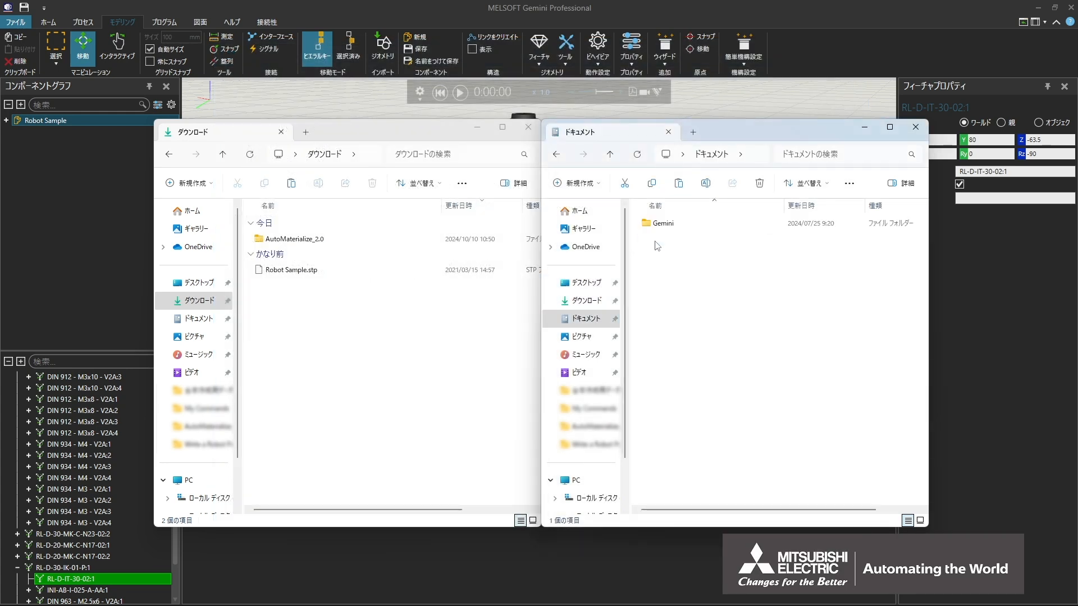
{"action": "left_click", "coordinate": [660, 224]}
{"action": "double_click", "coordinate": [661, 224]}
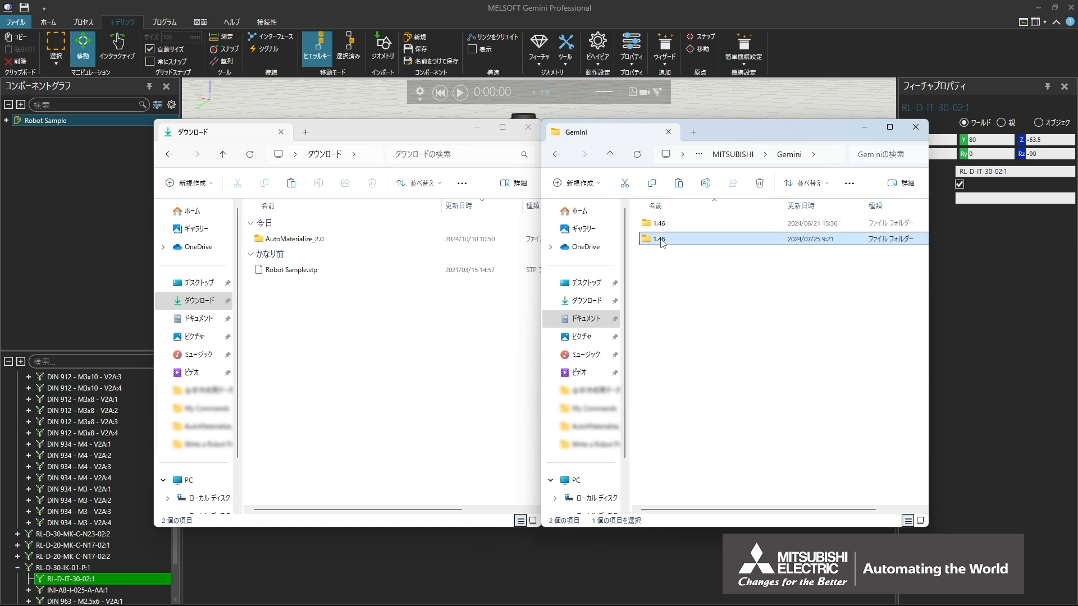
{"action": "double_click", "coordinate": [661, 236]}
{"action": "left_click", "coordinate": [661, 227]}
{"action": "double_click", "coordinate": [661, 228]}
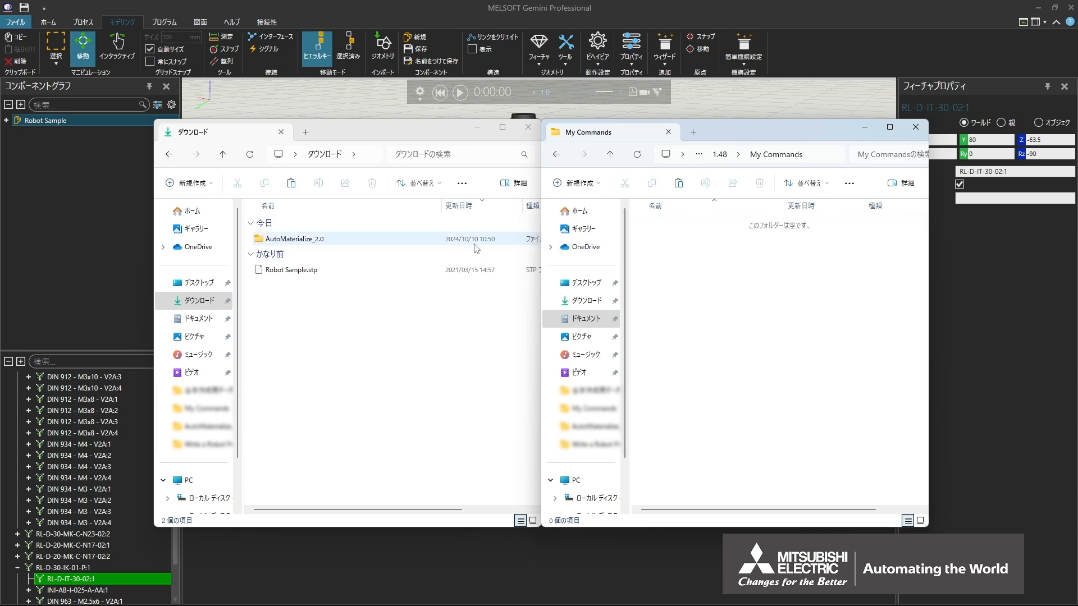
{"action": "left_click", "coordinate": [329, 244]}
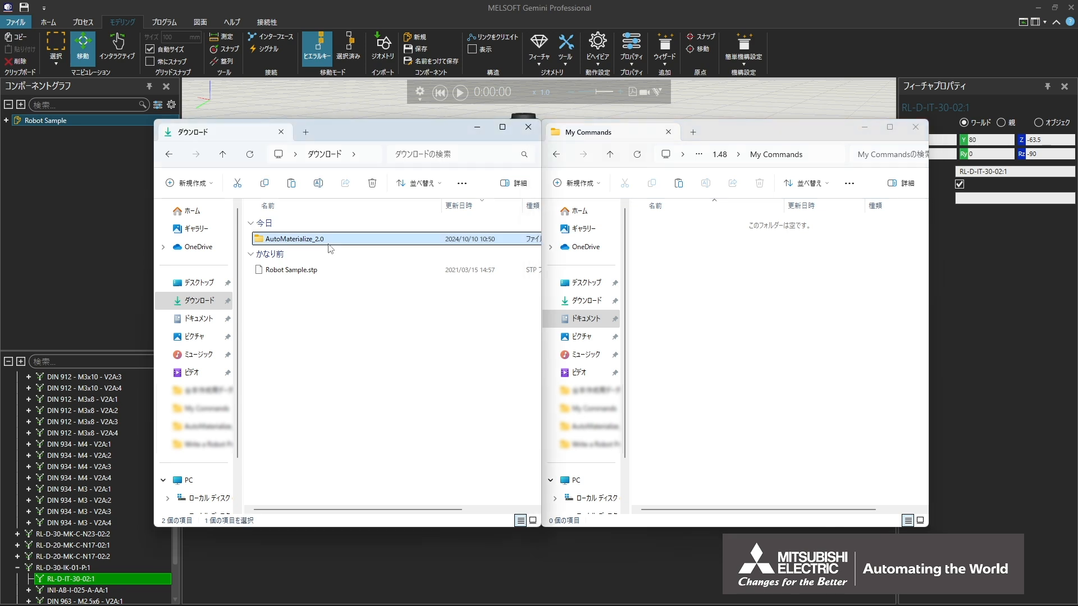
{"action": "left_click_drag", "start_coordinate": [331, 249], "coordinate": [679, 237]}
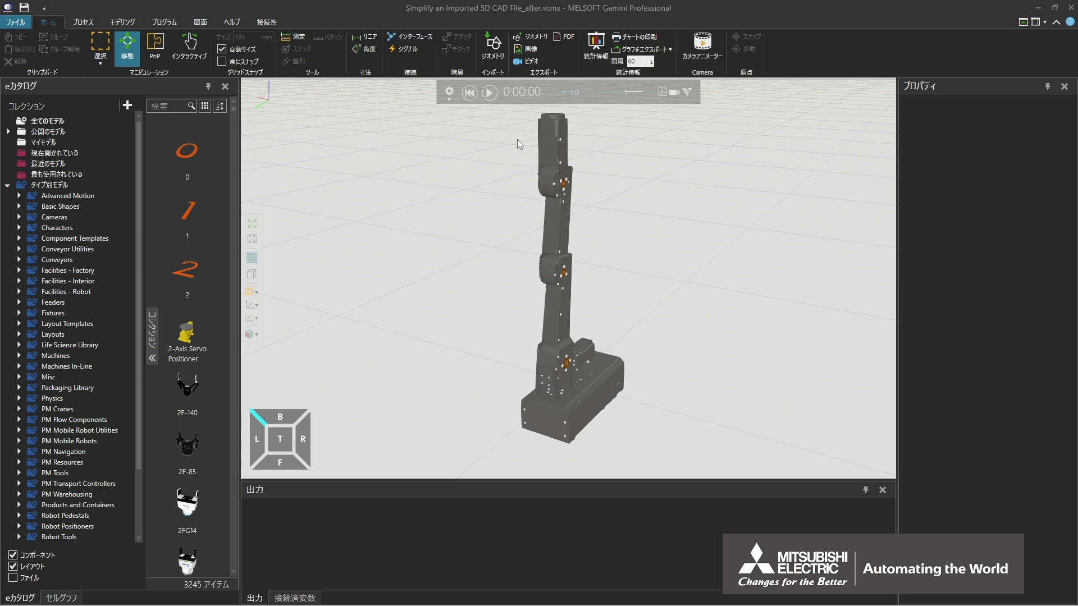
Step: Run Auto Materialize on the Robot Sample component with the Reveal Small preset and Size Limit 1 set to 30, and apply the materials
{"action": "left_click", "coordinate": [553, 179]}
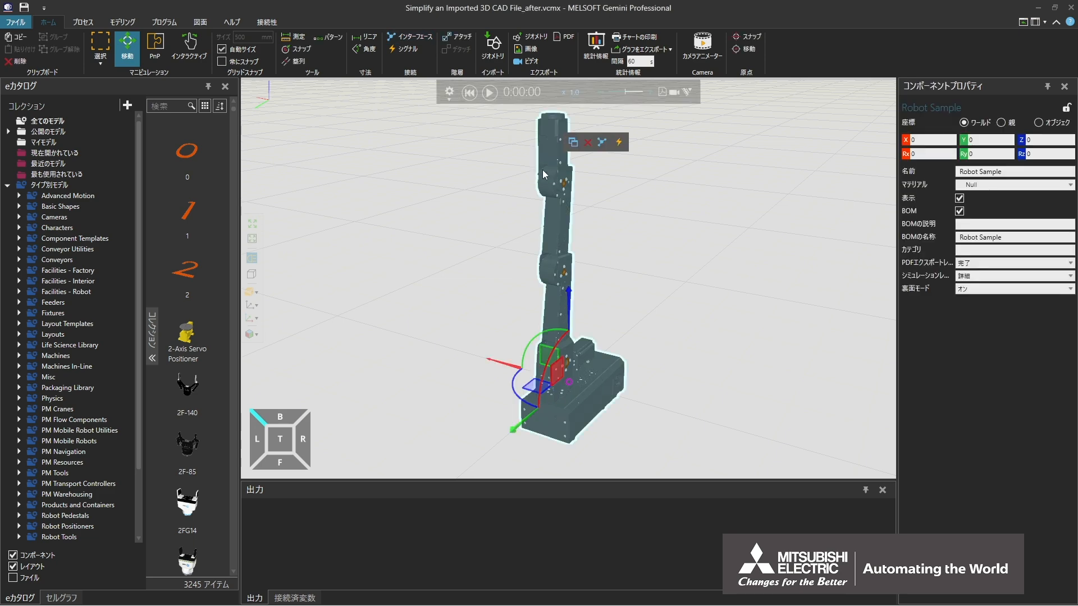
{"action": "left_click", "coordinate": [131, 21]}
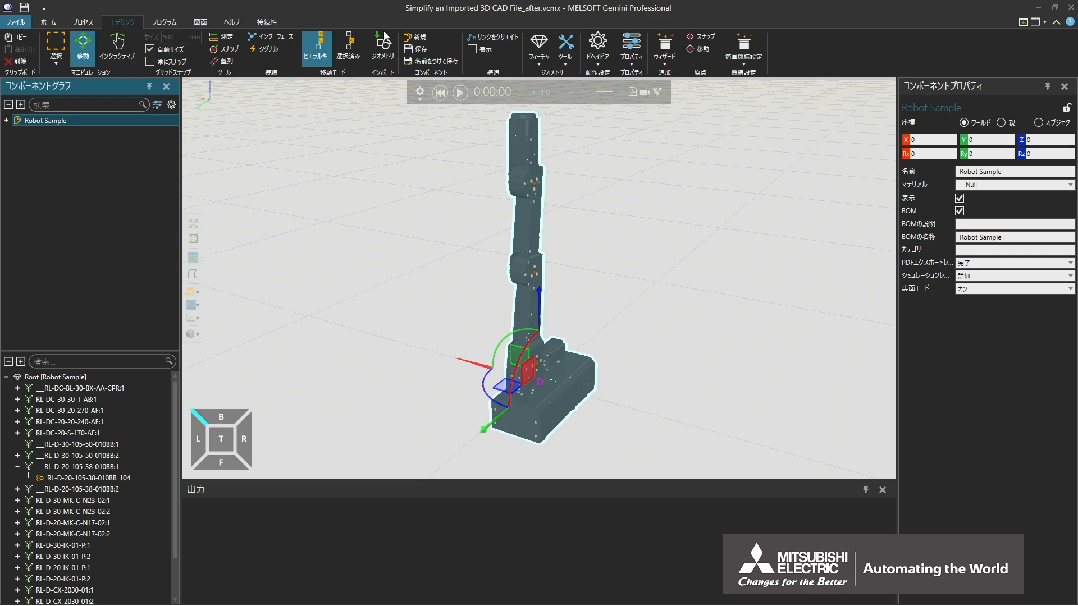
{"action": "left_click", "coordinate": [668, 48]}
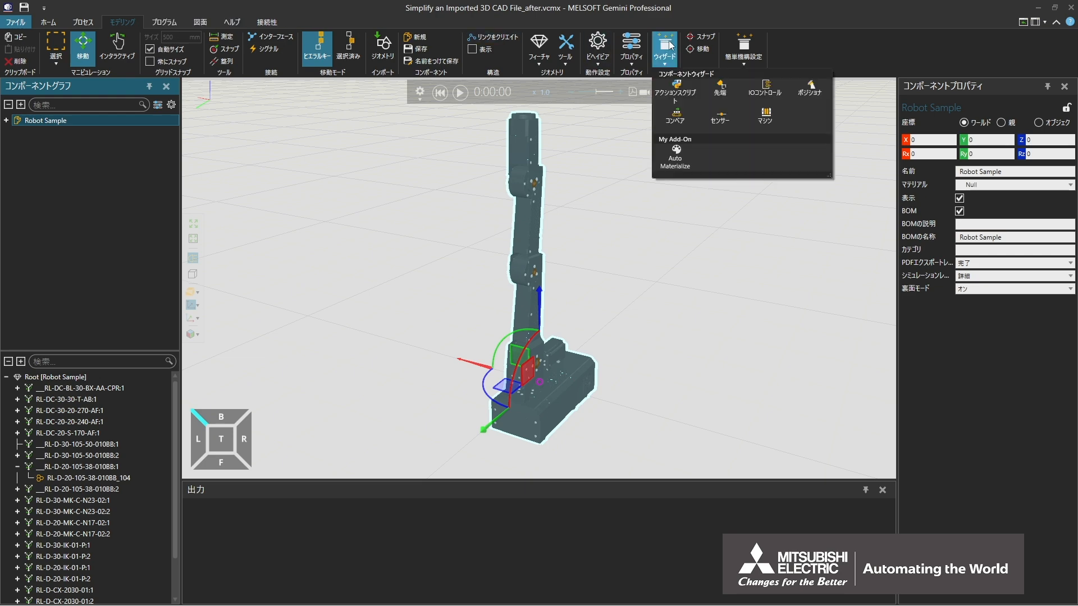
{"action": "left_click", "coordinate": [677, 155]}
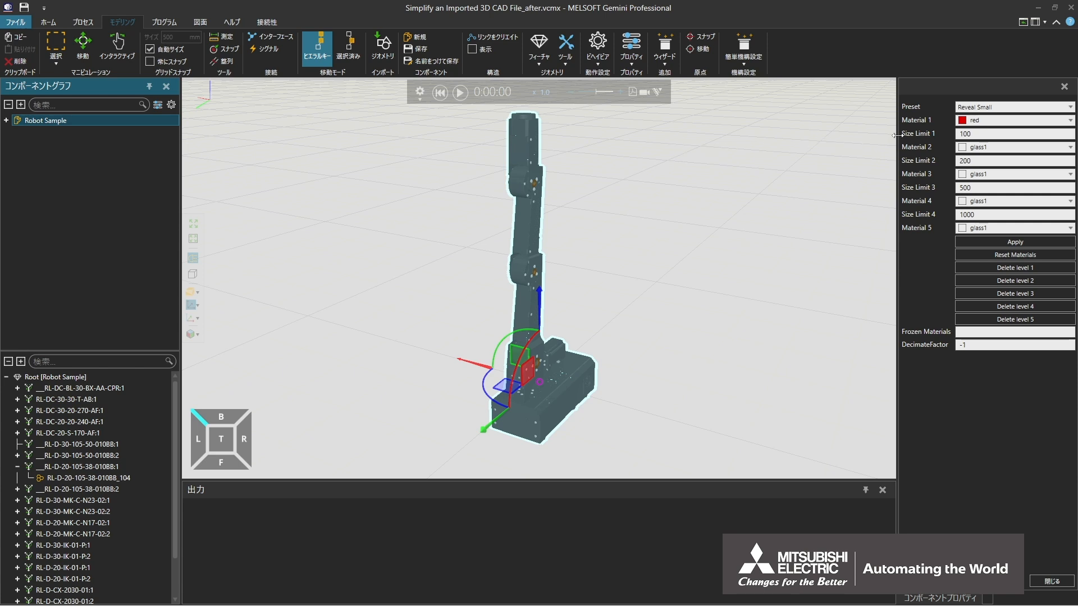
{"action": "left_click", "coordinate": [966, 133]}
{"action": "key", "text": "BackSpace"}
{"action": "key", "text": "BackSpace"}
{"action": "key", "text": "BackSpace"}
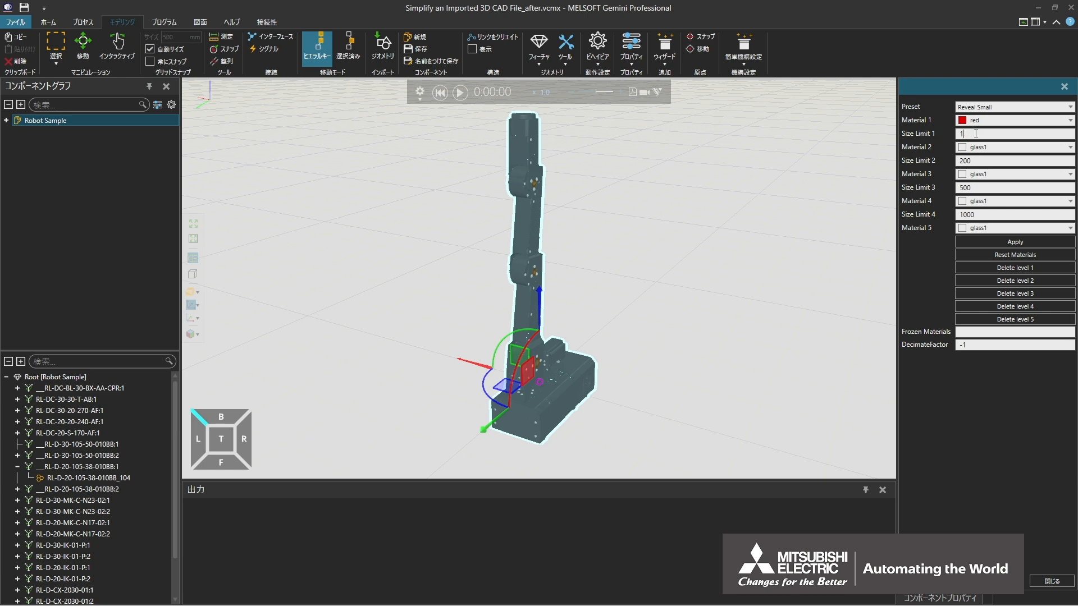
{"action": "type", "text": "30"}
{"action": "key", "text": "Return"}
{"action": "left_click", "coordinate": [1015, 243]}
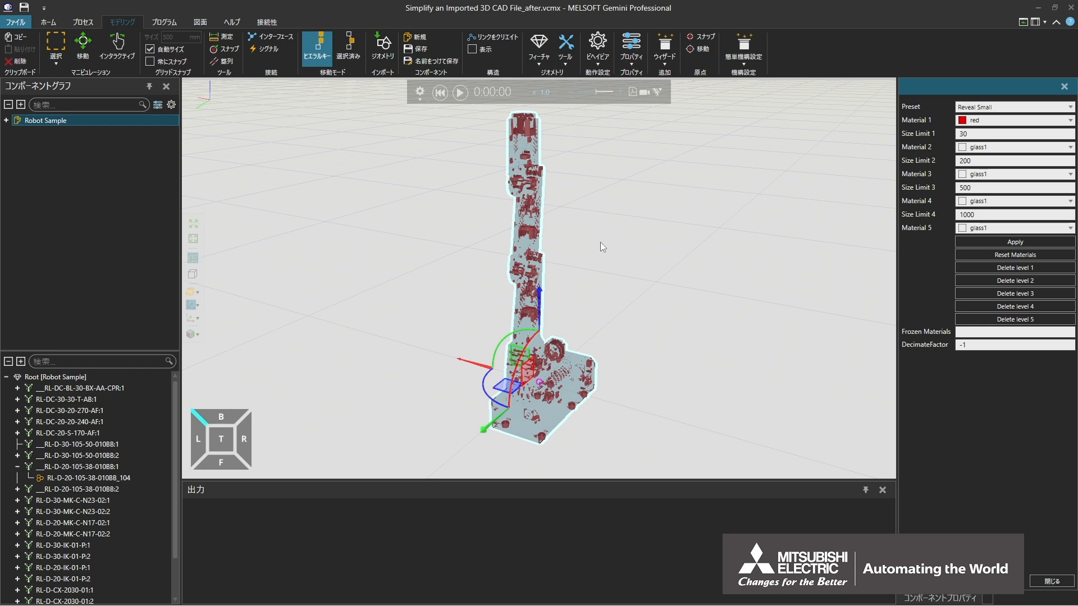
Step: Inspect the red-marked small parts inside the arm and delete all level 1 parts from the robot
{"action": "scroll", "coordinate": [530, 273], "scroll_direction": "up", "scroll_amount": 10}
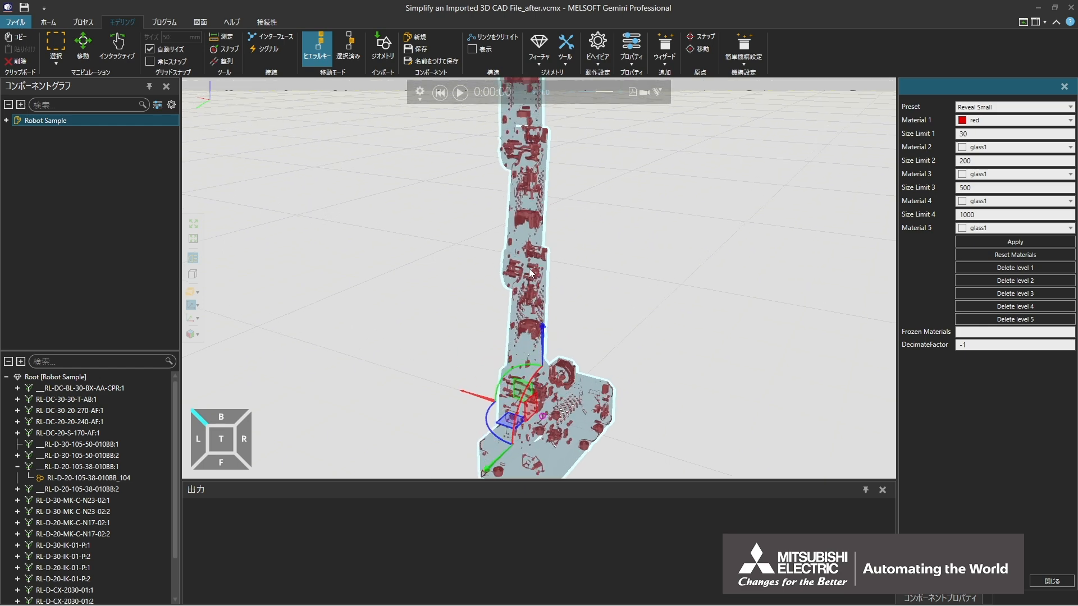
{"action": "scroll", "coordinate": [529, 268], "scroll_direction": "up", "scroll_amount": 6}
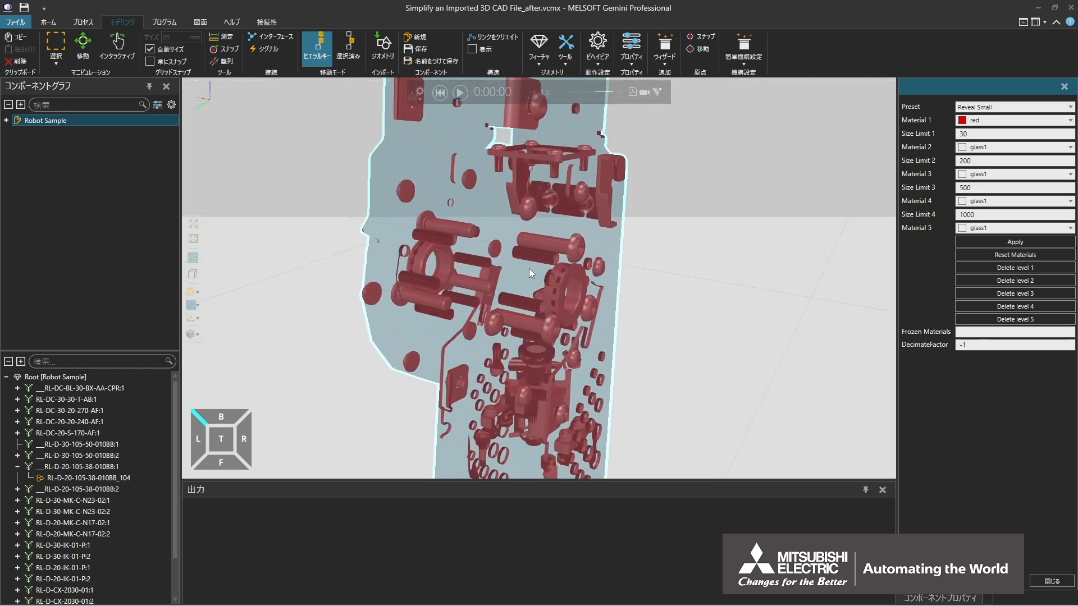
{"action": "right_click_drag", "start_coordinate": [528, 268], "coordinate": [648, 271]}
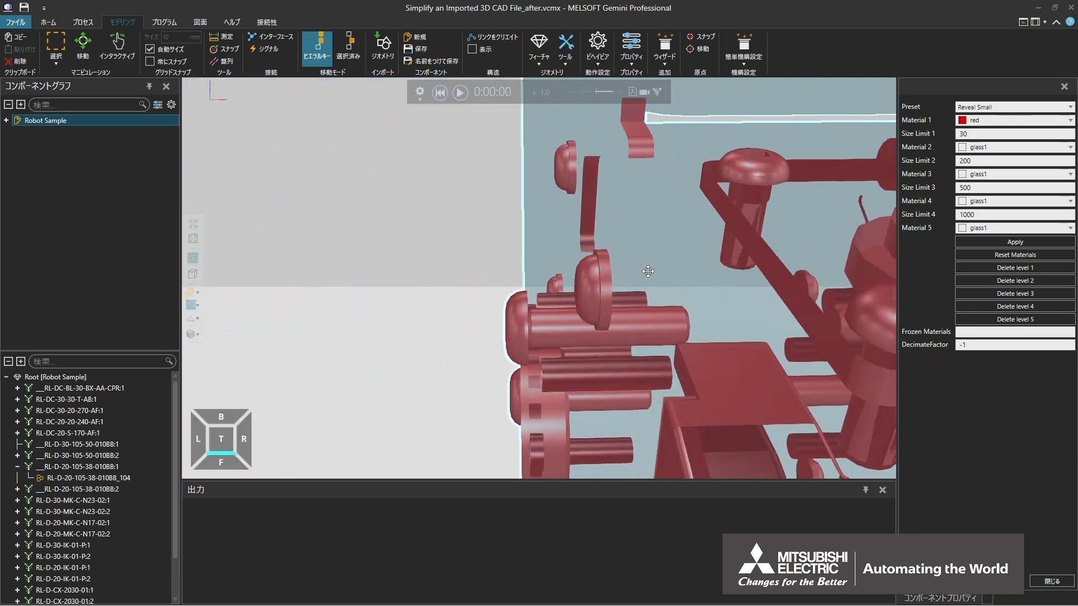
{"action": "scroll", "coordinate": [648, 272], "scroll_direction": "down", "scroll_amount": 8}
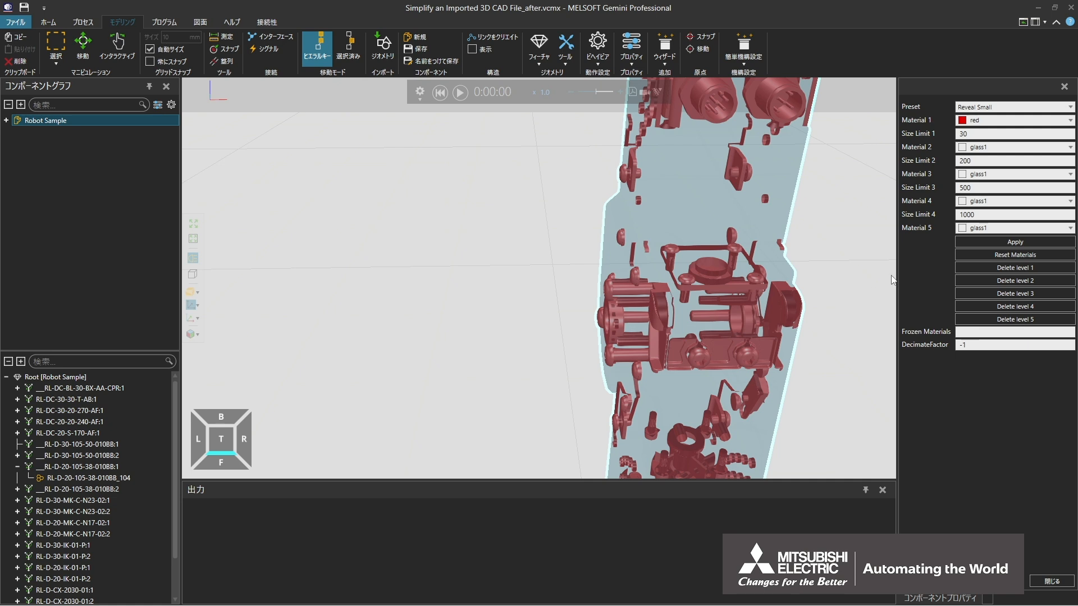
{"action": "left_click", "coordinate": [961, 268]}
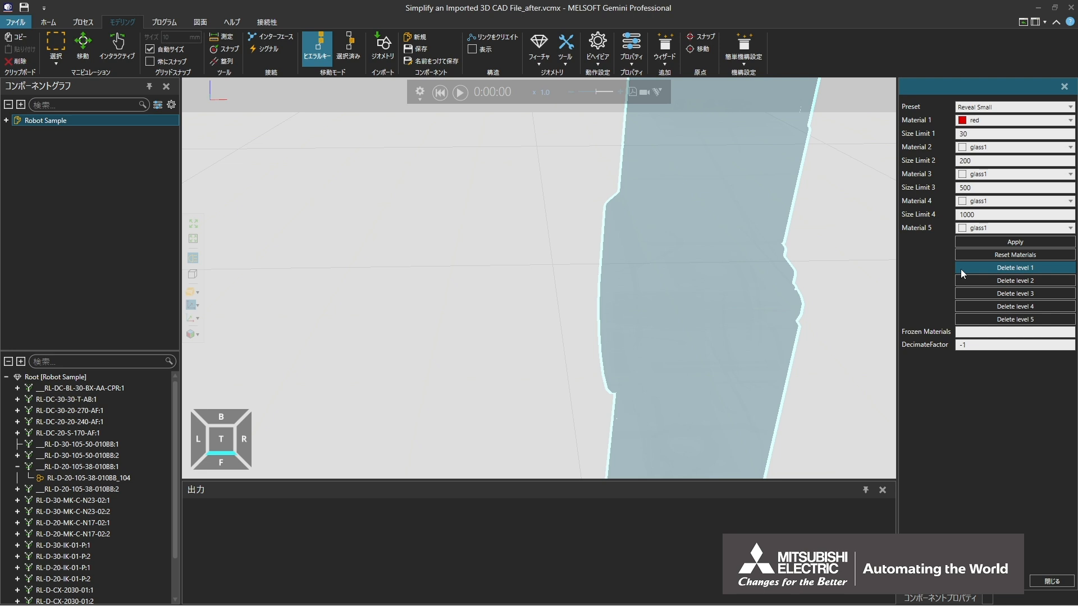
Step: Reset the materials of the robot to their originals and check the whole model from the side
{"action": "left_click", "coordinate": [1002, 256]}
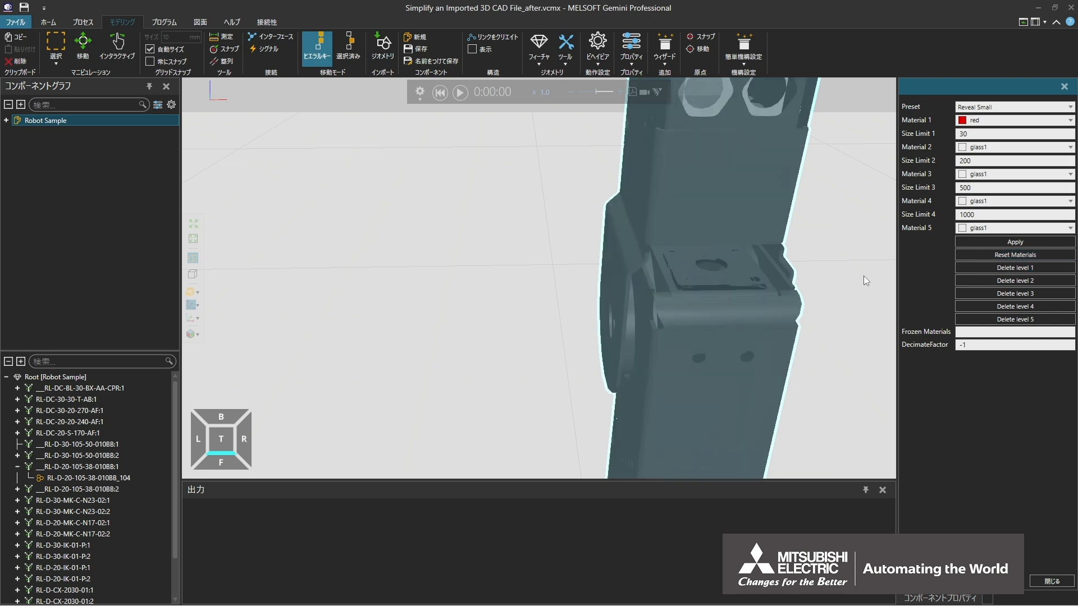
{"action": "right_click_drag", "start_coordinate": [807, 284], "coordinate": [847, 276]}
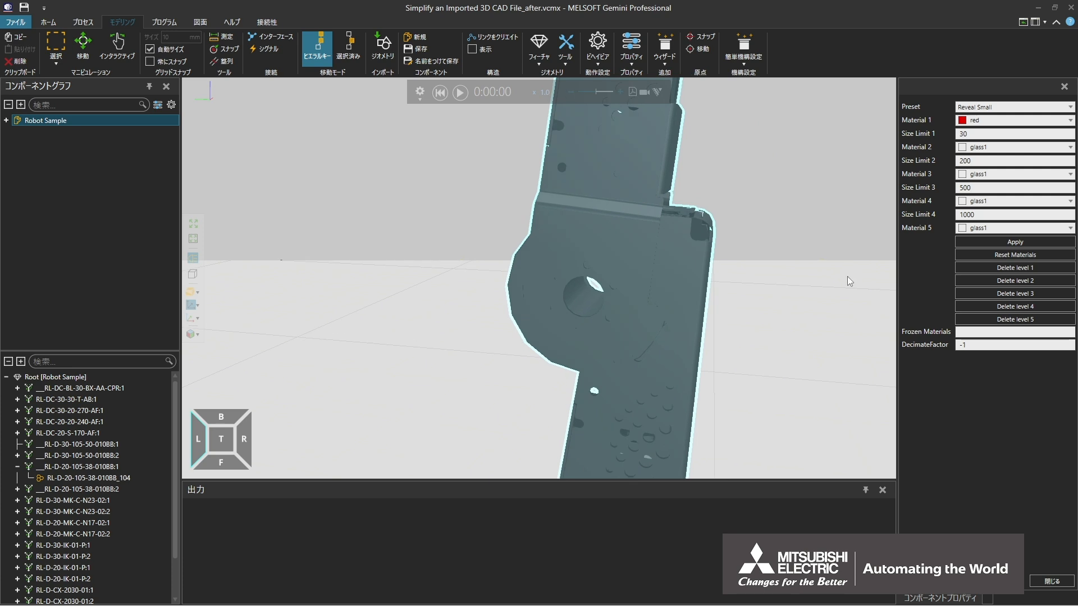
{"action": "scroll", "coordinate": [847, 276], "scroll_direction": "down", "scroll_amount": 5}
{"action": "scroll", "coordinate": [847, 276], "scroll_direction": "down", "scroll_amount": 5}
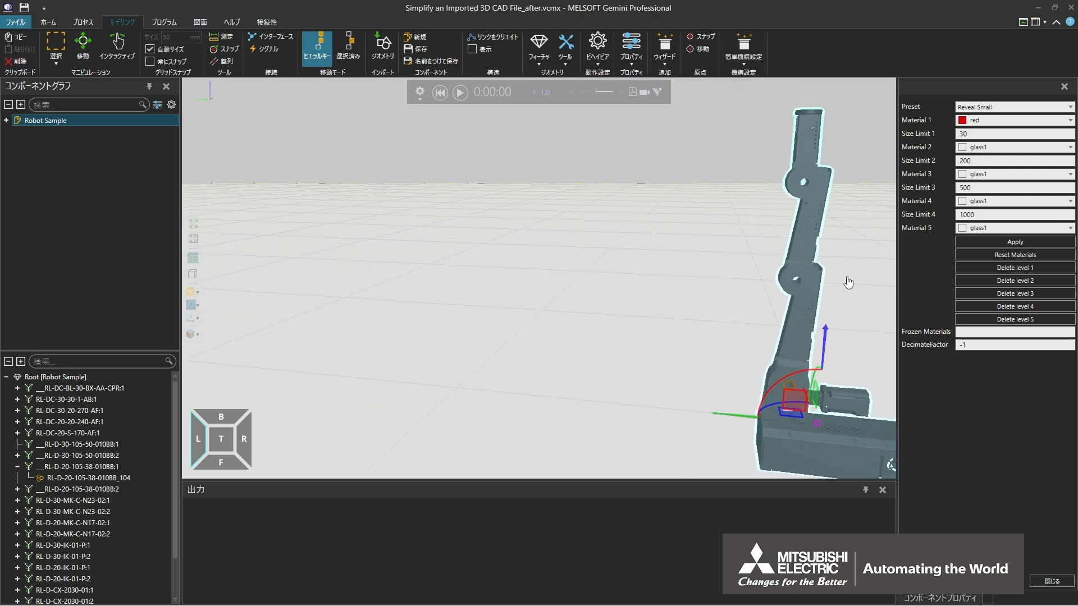
{"action": "middle_click_drag", "start_coordinate": [848, 277], "coordinate": [587, 264]}
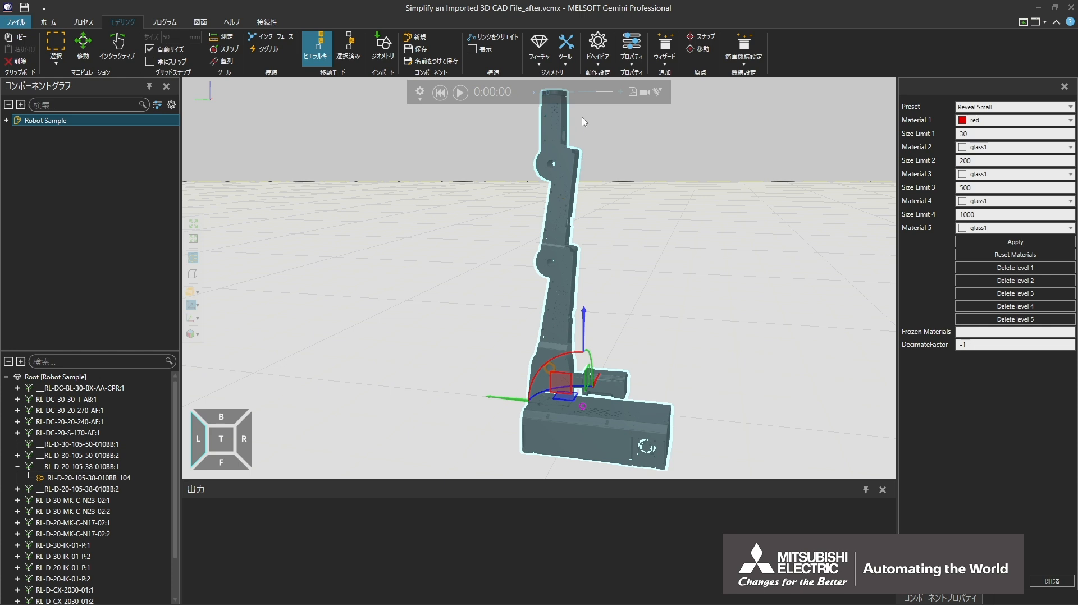
Step: Count the triangles (三角形を数える) of the whole layout
{"action": "left_click", "coordinate": [578, 53]}
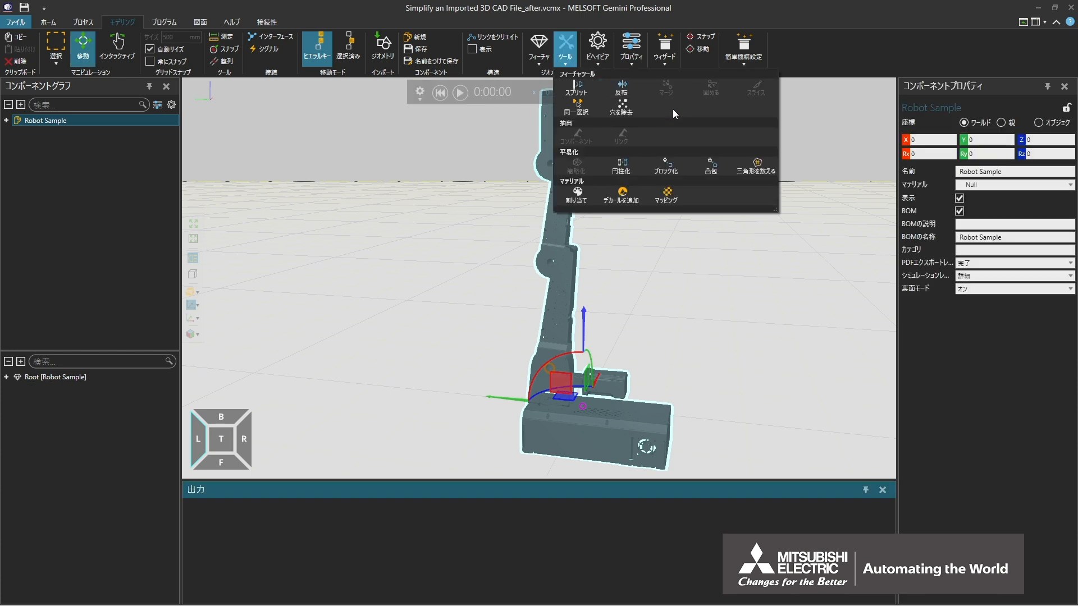
{"action": "left_click", "coordinate": [750, 164]}
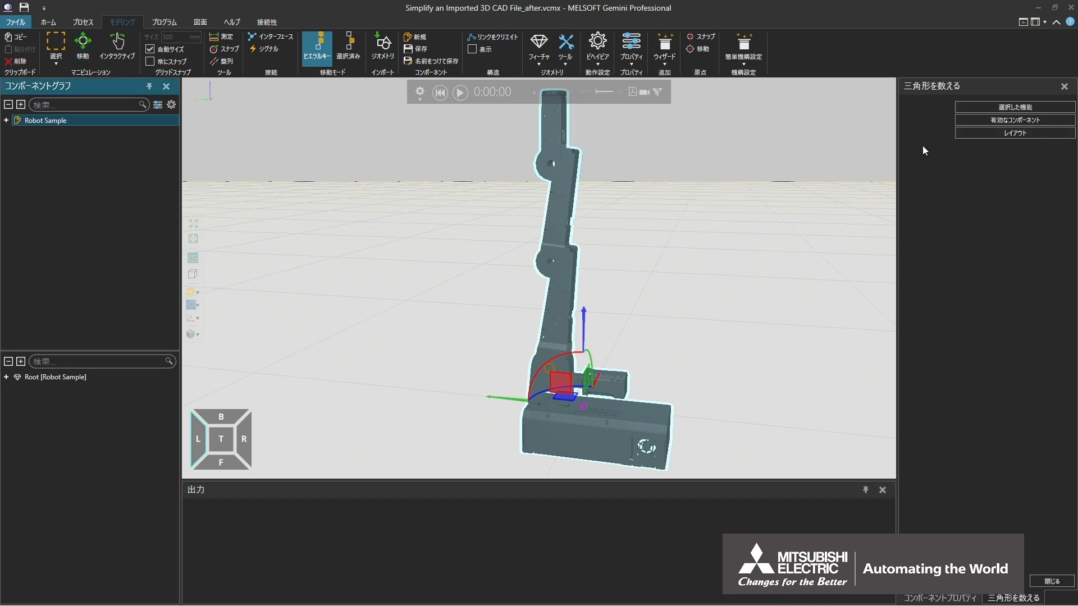
{"action": "left_click", "coordinate": [1004, 133]}
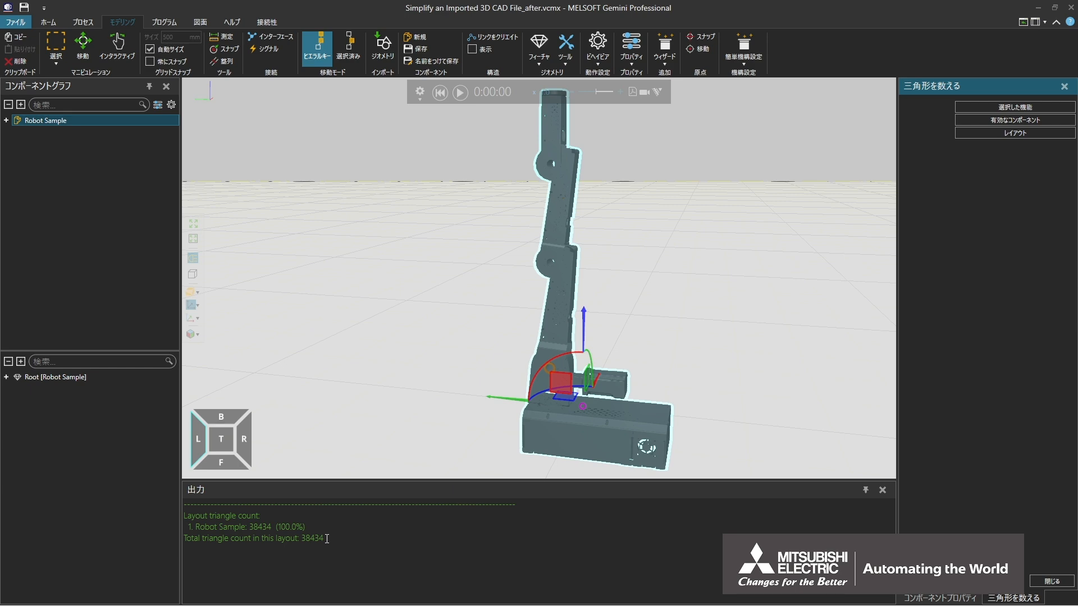
Step: Select the base housing feature RL-DC-BL-30-BX-AA-P_0, examine its mesh in wireframe (ワイヤフレーム), and return to material shading (マテリアルシェード)
{"action": "left_click", "coordinate": [573, 434]}
{"action": "right_click_drag", "start_coordinate": [574, 434], "coordinate": [473, 352]}
{"action": "scroll", "coordinate": [553, 443], "scroll_direction": "up", "scroll_amount": 5}
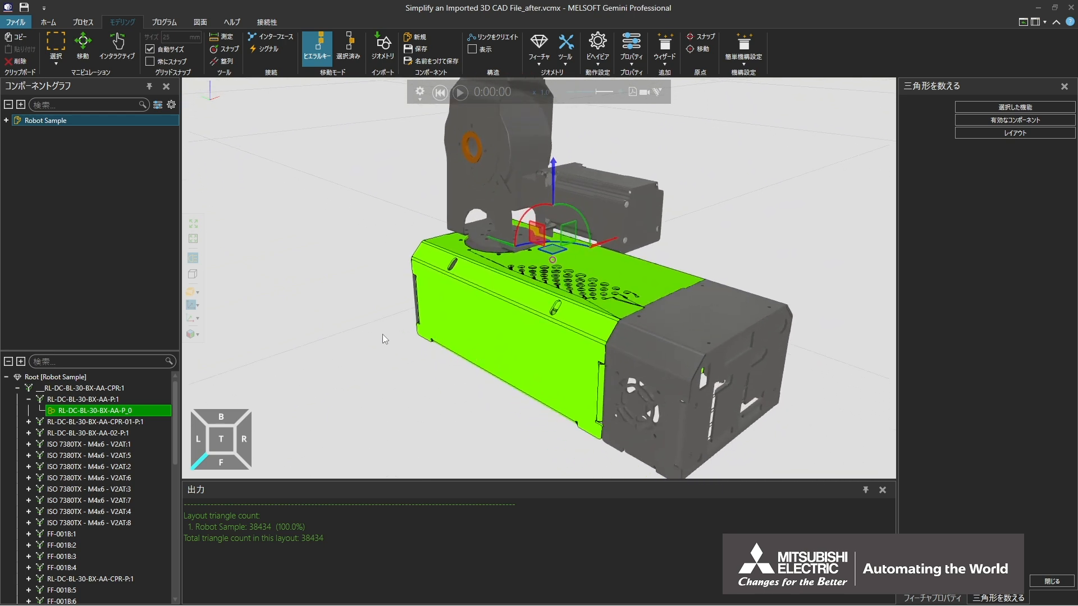
{"action": "left_click", "coordinate": [197, 293]}
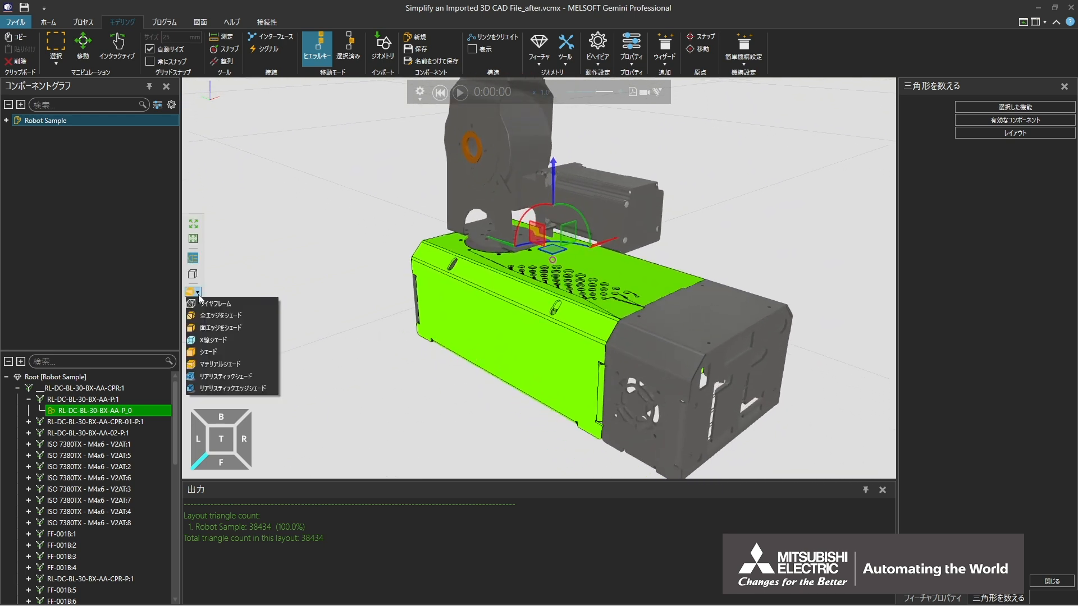
{"action": "left_click", "coordinate": [203, 305]}
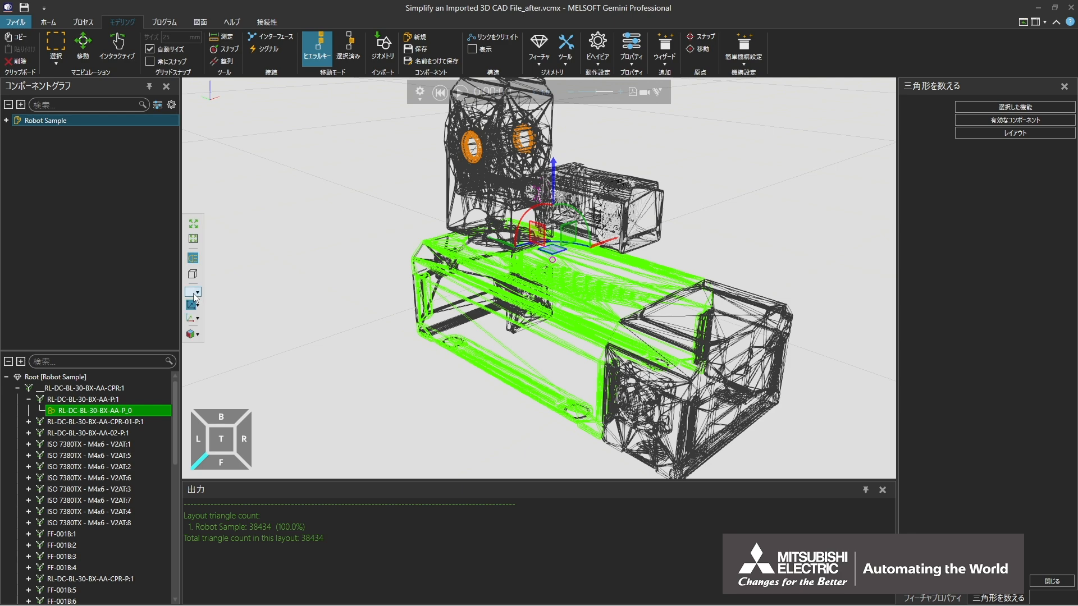
{"action": "left_click", "coordinate": [197, 293]}
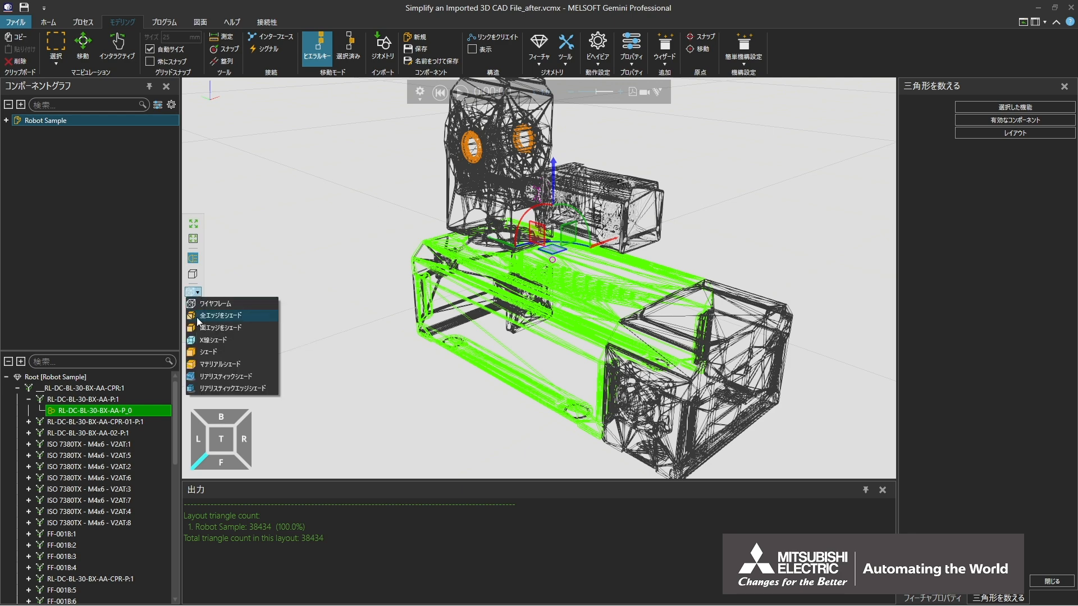
{"action": "left_click", "coordinate": [207, 364]}
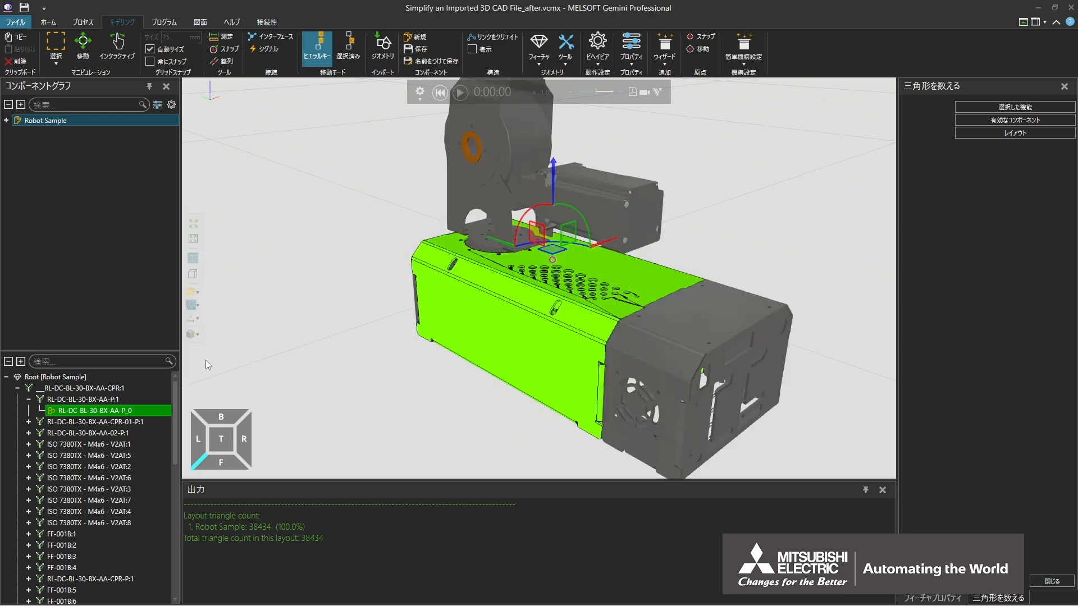
Step: Convert the selected base housing feature RL-DC-BL-30-BX-AA-P_0 to a convex hull (凸包) and clear the selection
{"action": "left_click", "coordinate": [575, 55]}
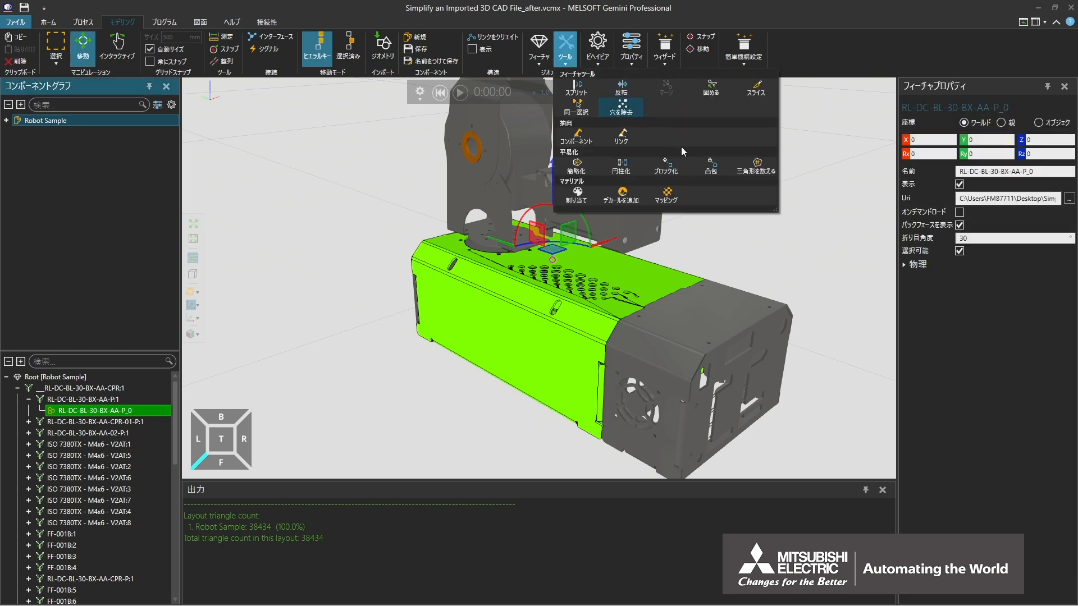
{"action": "left_click", "coordinate": [704, 166]}
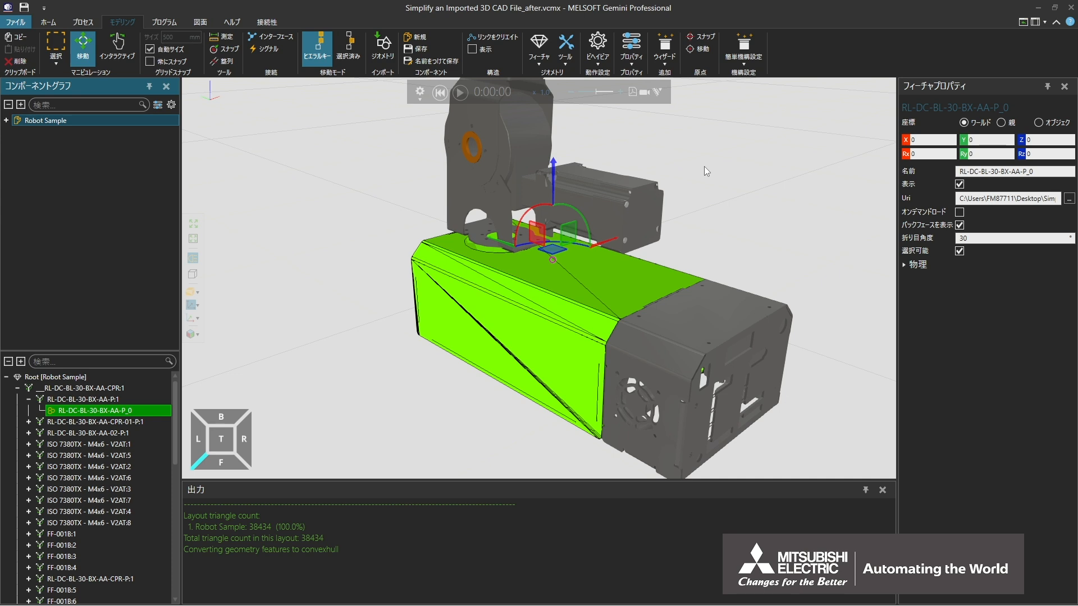
{"action": "left_click", "coordinate": [704, 245]}
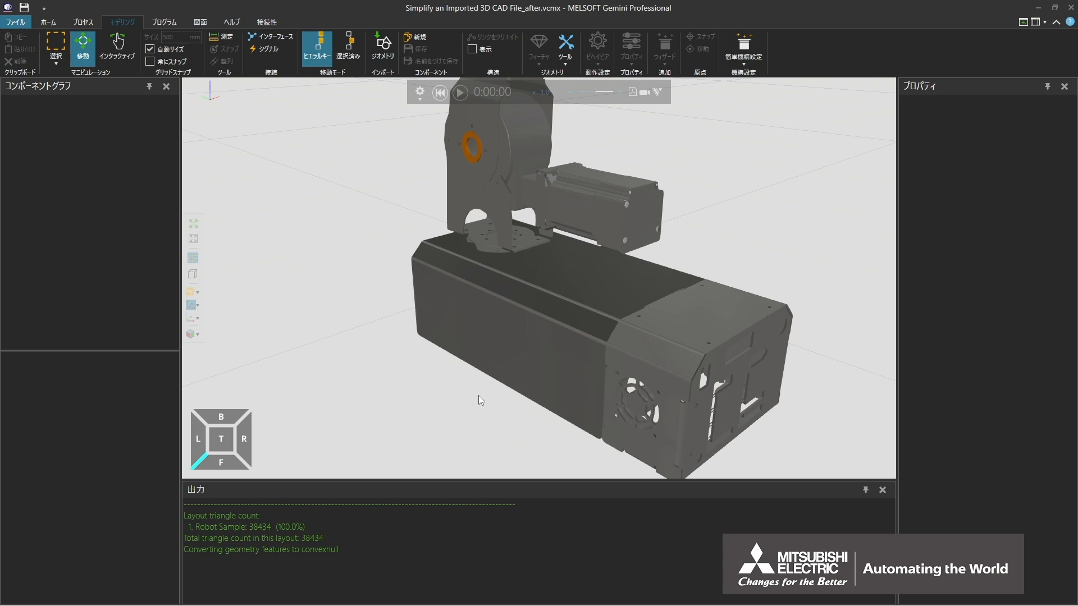
Step: Convert the base's end cover RL-DC-BL-30-BX-AA-CPR-P_15 to a block (ブロック化), comparing the preview with the original before applying
{"action": "left_click", "coordinate": [646, 359]}
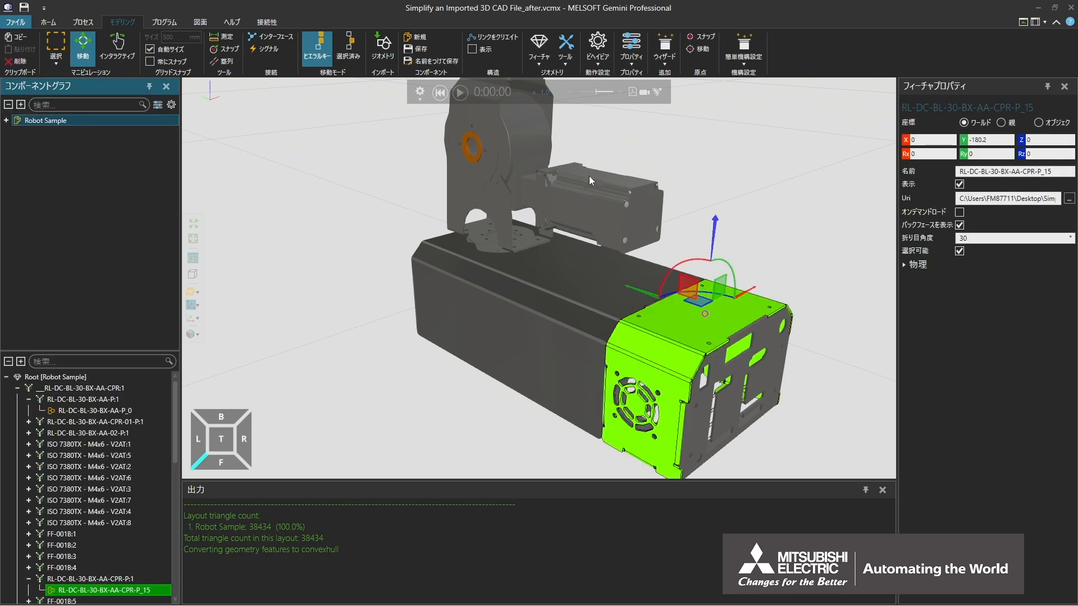
{"action": "left_click", "coordinate": [570, 65]}
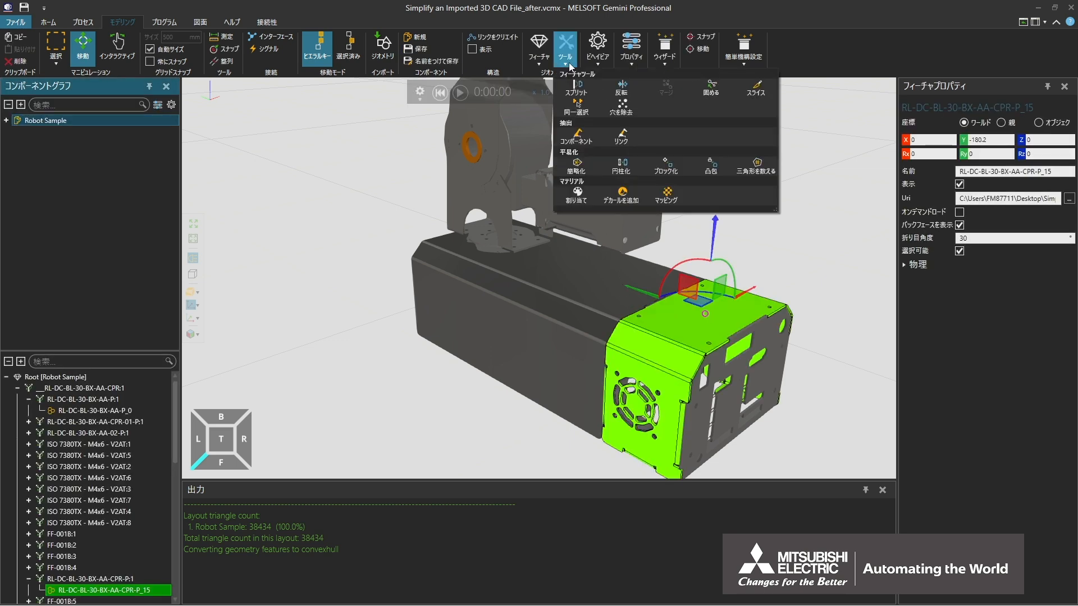
{"action": "left_click", "coordinate": [667, 166]}
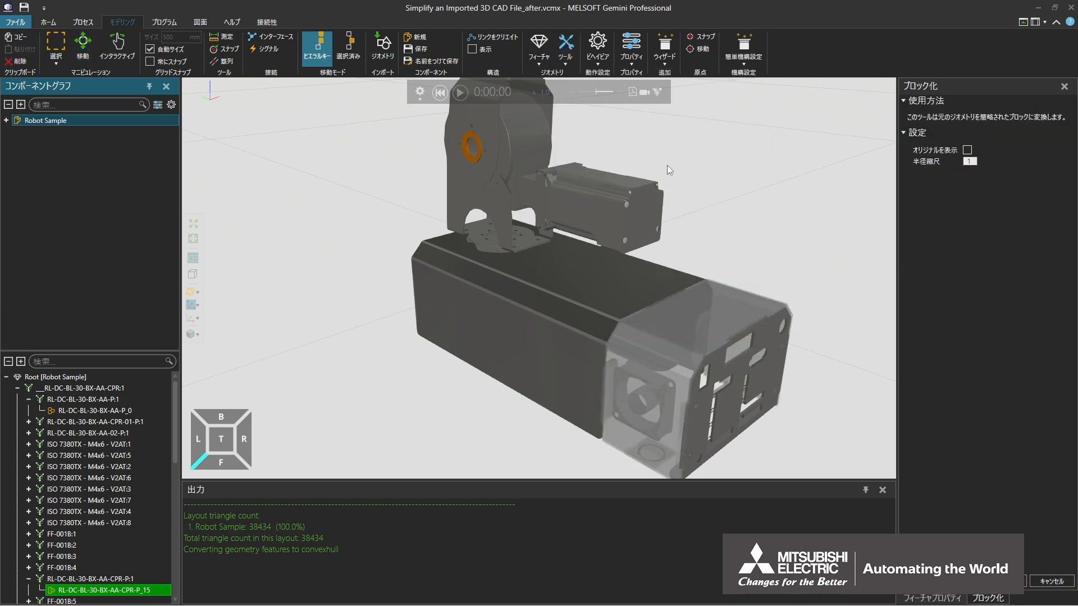
{"action": "middle_click_drag", "start_coordinate": [667, 165], "coordinate": [553, 116]}
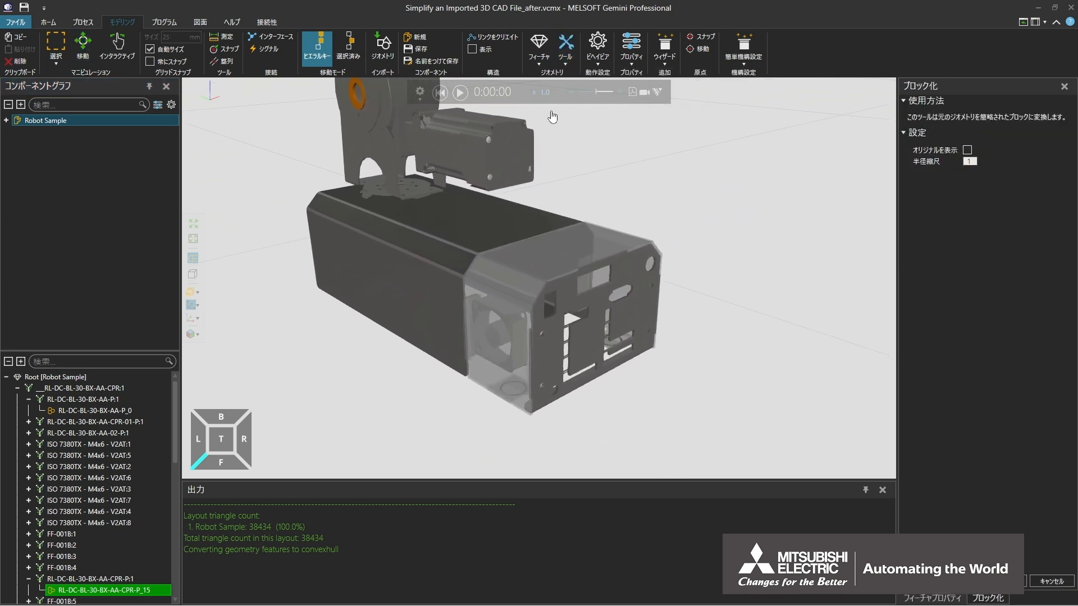
{"action": "scroll", "coordinate": [569, 261], "scroll_direction": "up", "scroll_amount": 3}
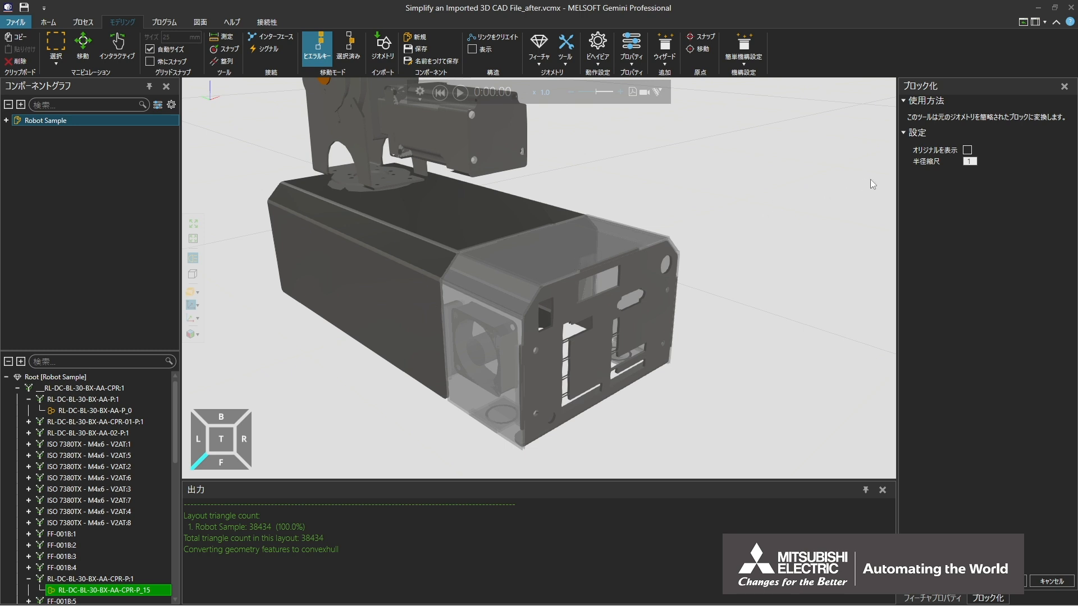
{"action": "left_click", "coordinate": [966, 150]}
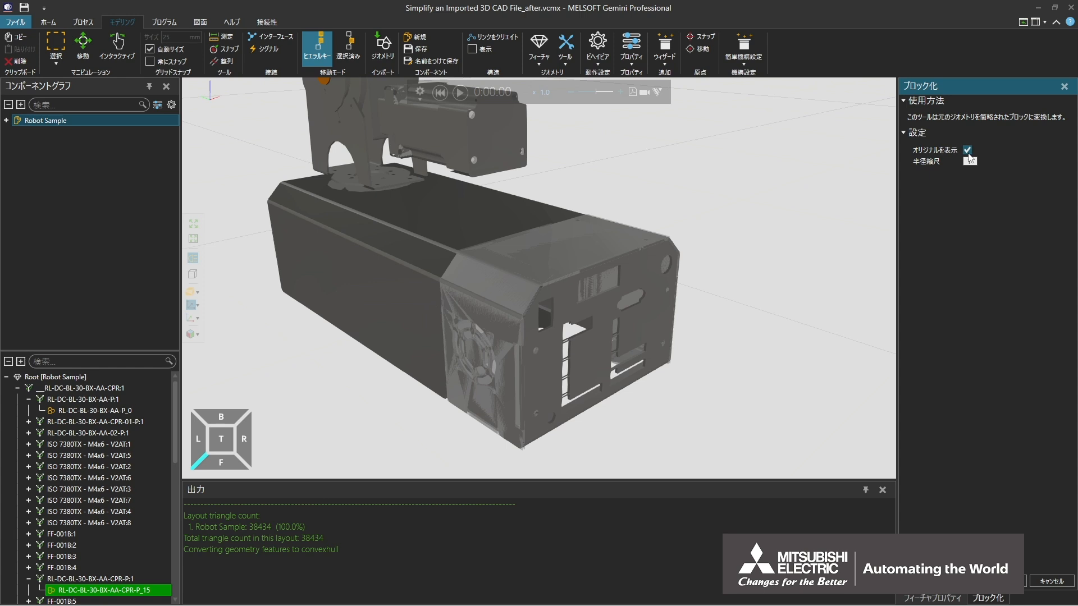
{"action": "left_click", "coordinate": [967, 150]}
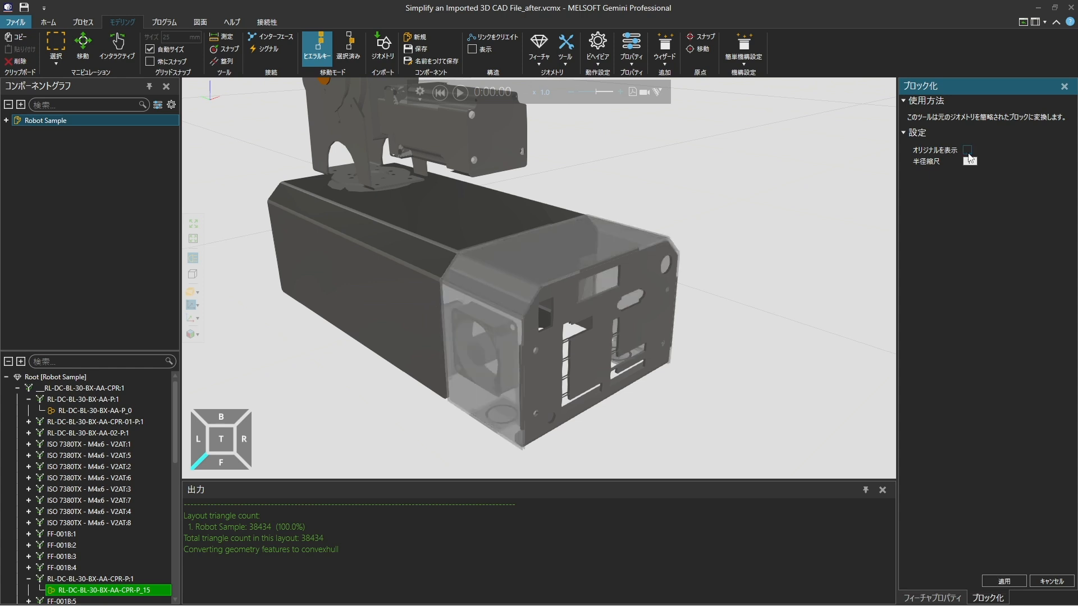
{"action": "left_click", "coordinate": [992, 582]}
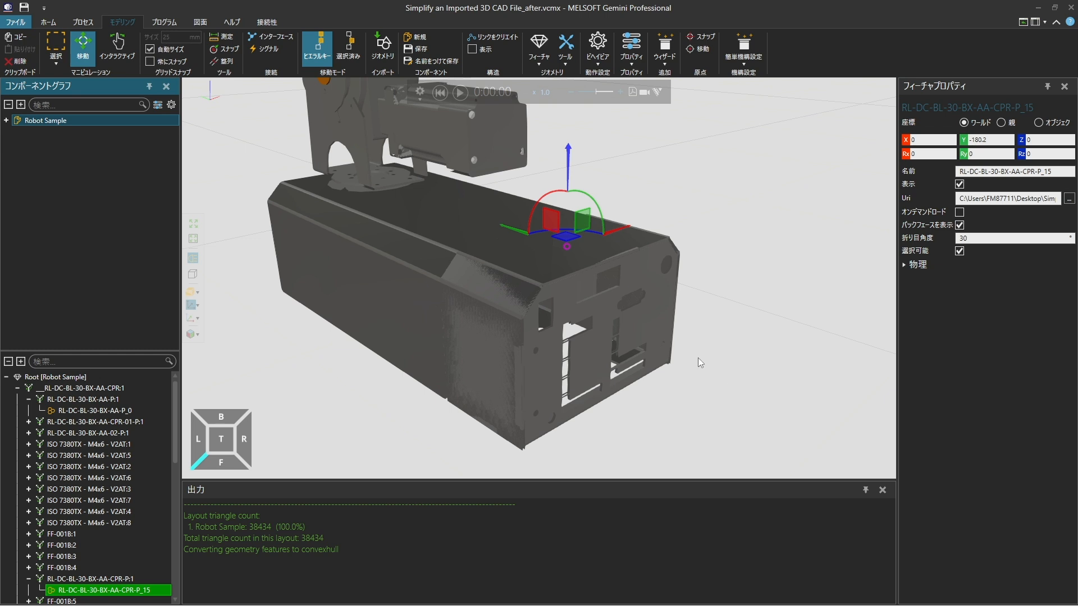
Step: Convert the base's perforated end plate RL-DC-BL-30-BX-AA-CPR-01-P_1 to a block (ブロック化) and apply it
{"action": "left_click", "coordinate": [657, 325]}
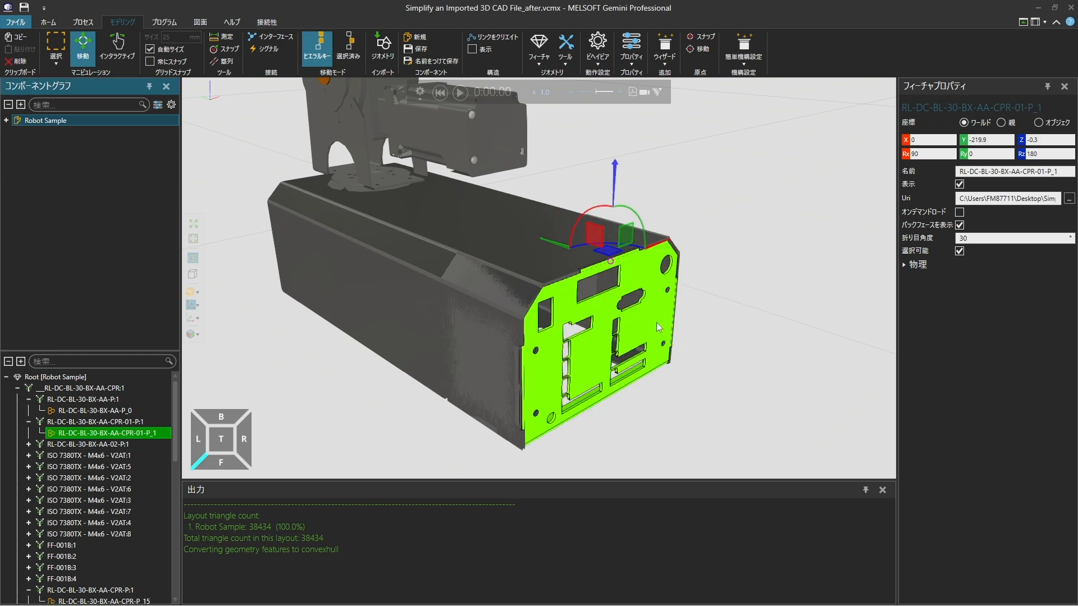
{"action": "left_click", "coordinate": [566, 63]}
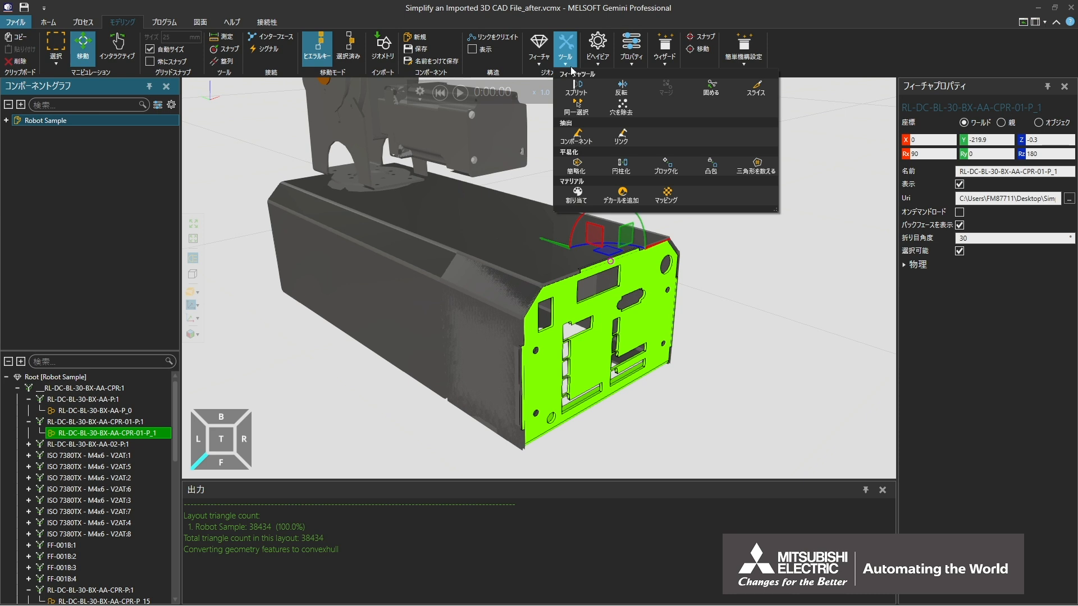
{"action": "left_click", "coordinate": [659, 164]}
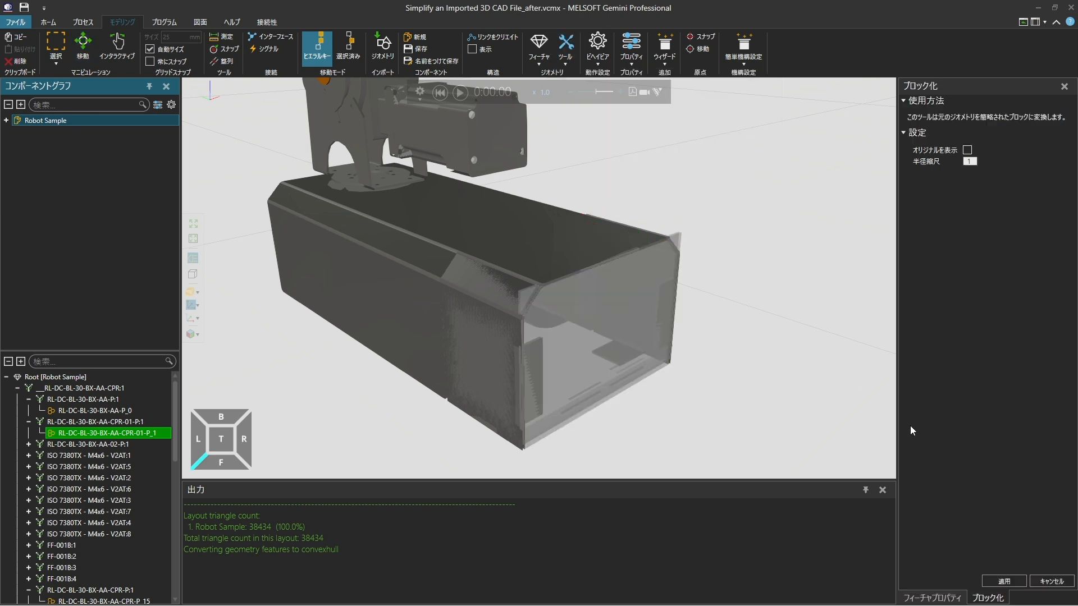
{"action": "left_click", "coordinate": [1021, 581]}
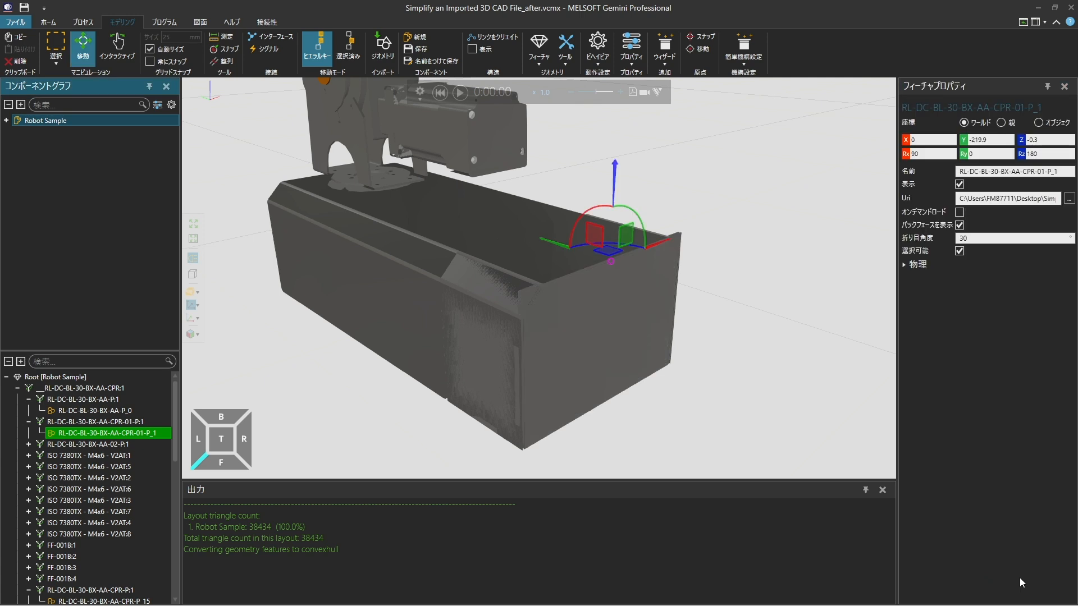
Step: Convert the fan RL-MAT0111_22 inside the base housing to a cylinder (円柱化) and apply it
{"action": "right_click_drag", "start_coordinate": [669, 409], "coordinate": [588, 368]}
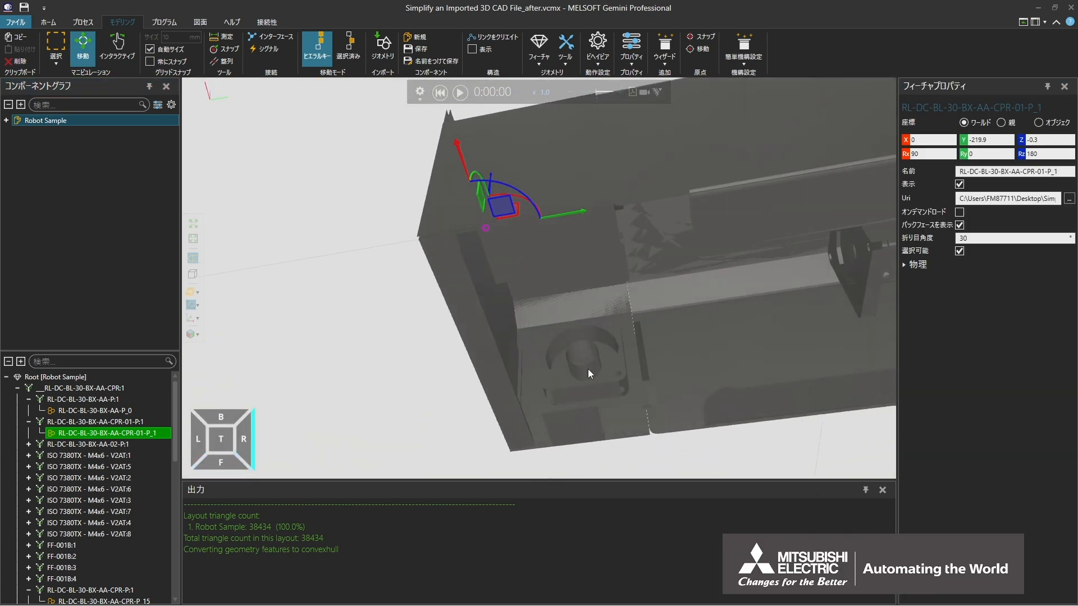
{"action": "left_click", "coordinate": [588, 369]}
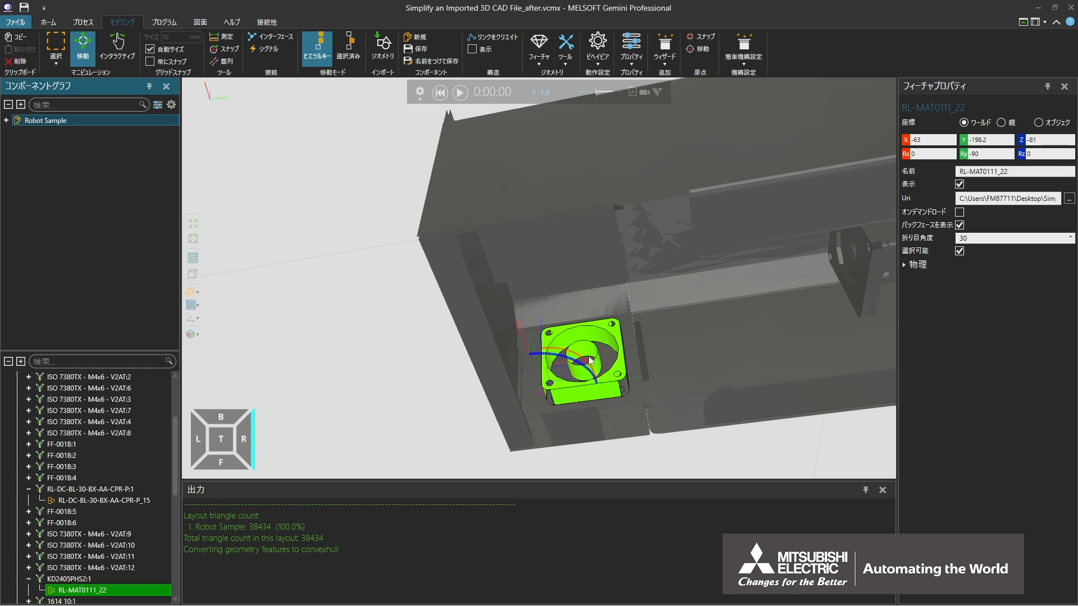
{"action": "left_click", "coordinate": [565, 60]}
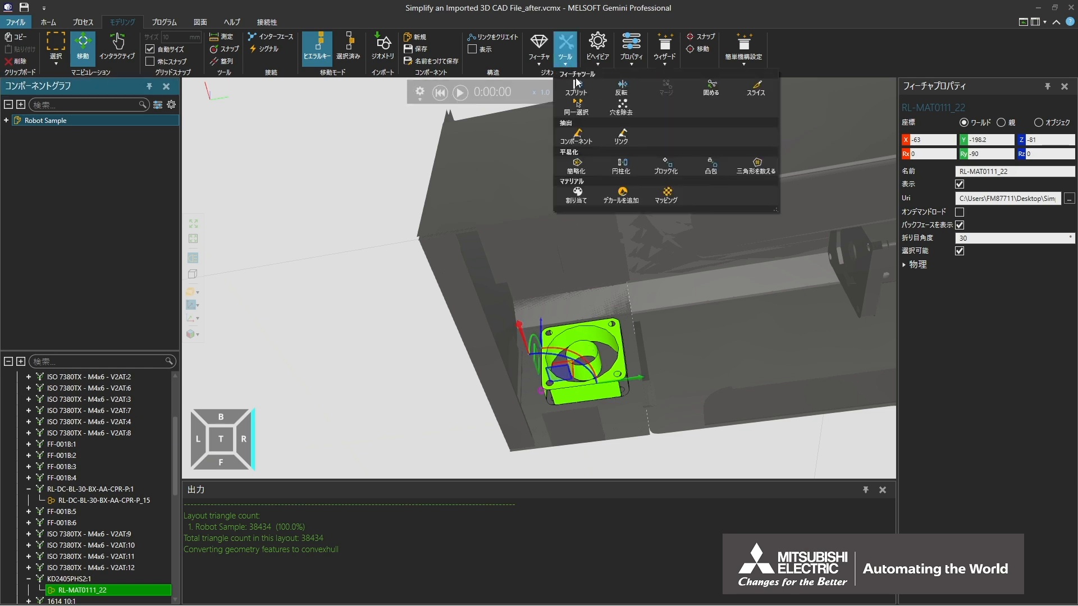
{"action": "left_click", "coordinate": [624, 171]}
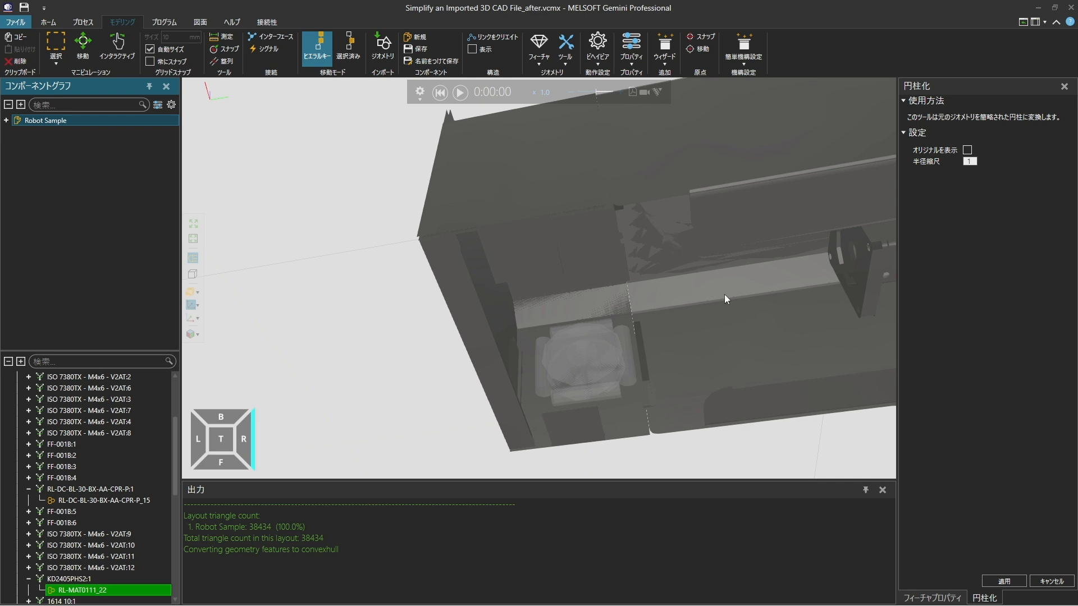
{"action": "left_click", "coordinate": [997, 581]}
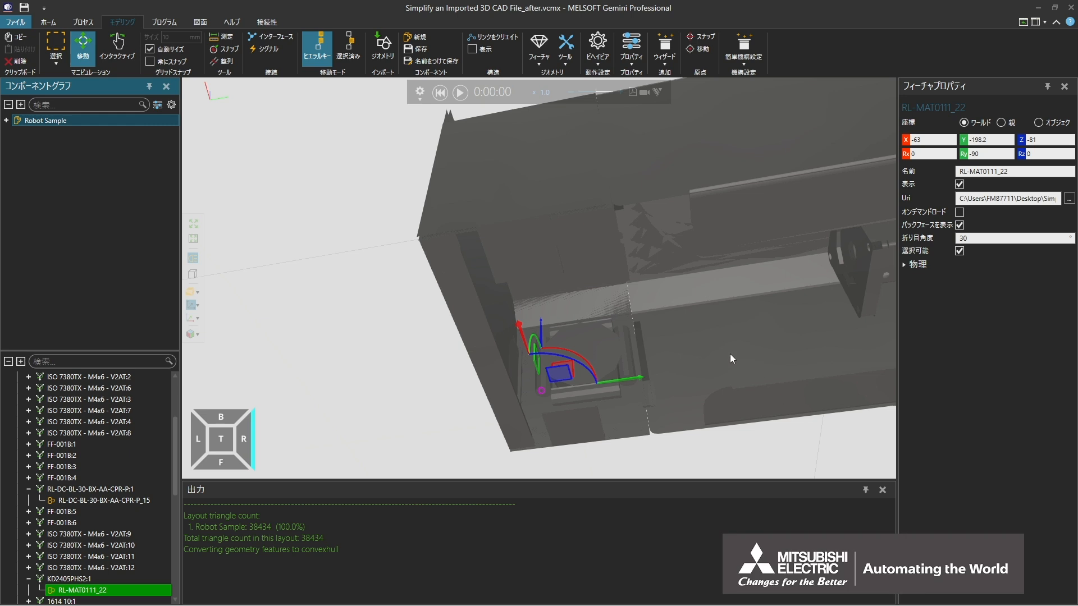
Step: Convert the motor feature under MOT-AN-S-060-020-056-M-C-AAAC:1, above the base, to a convex hull (凸包)
{"action": "right_click_drag", "start_coordinate": [730, 354], "coordinate": [810, 398]}
{"action": "scroll", "coordinate": [804, 390], "scroll_direction": "down", "scroll_amount": 4}
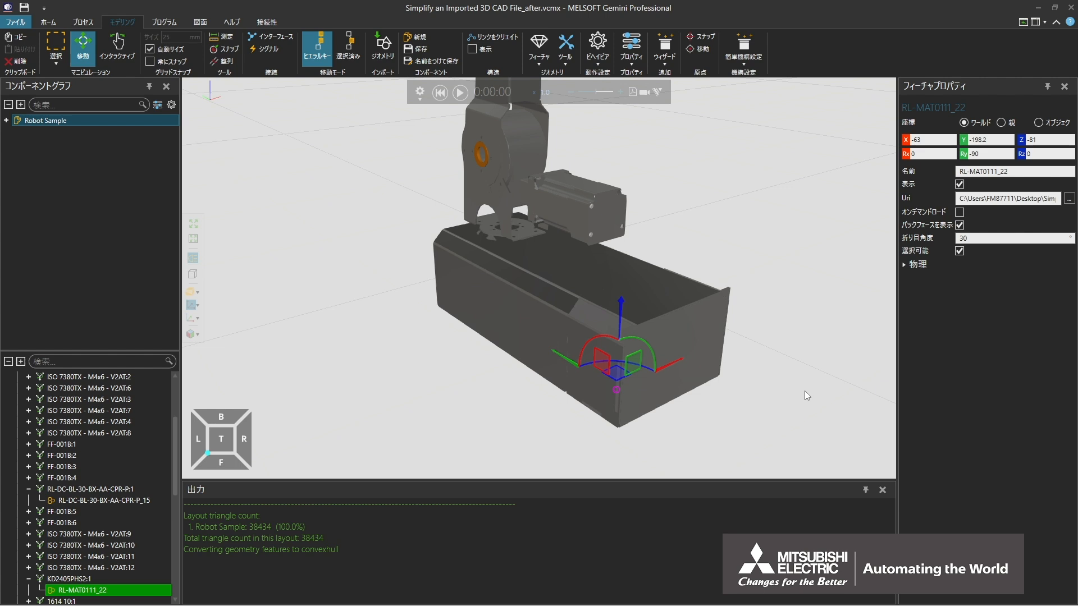
{"action": "left_click", "coordinate": [617, 219]}
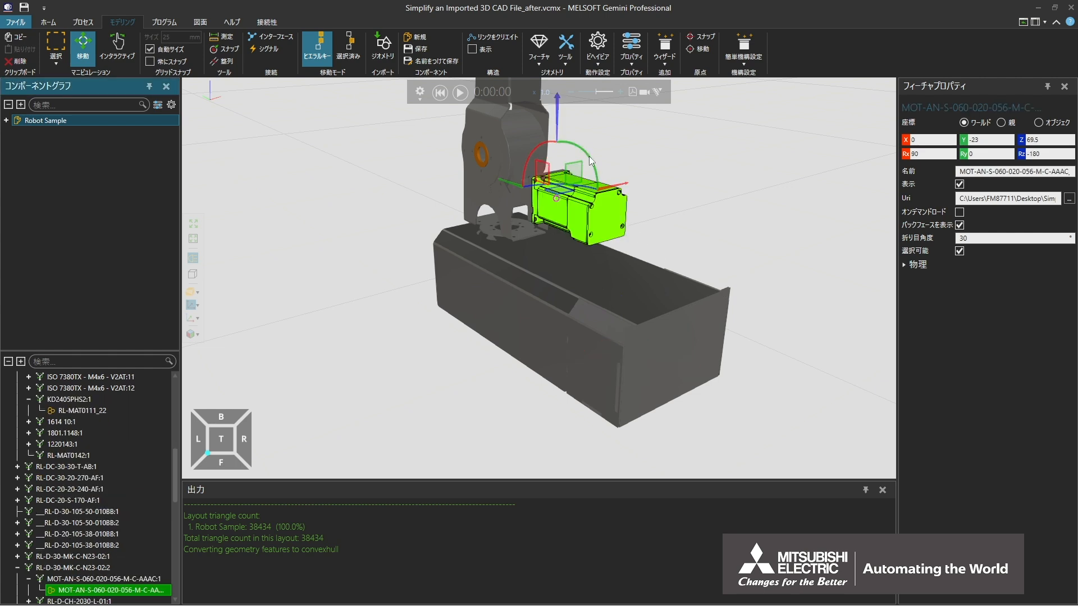
{"action": "left_click", "coordinate": [566, 49]}
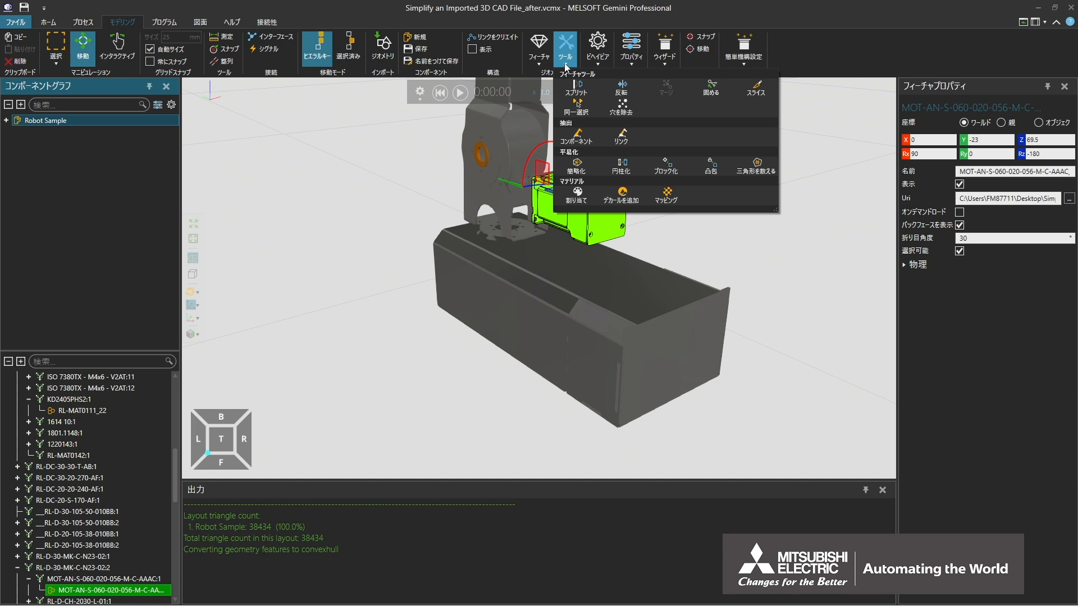
{"action": "left_click", "coordinate": [699, 166]}
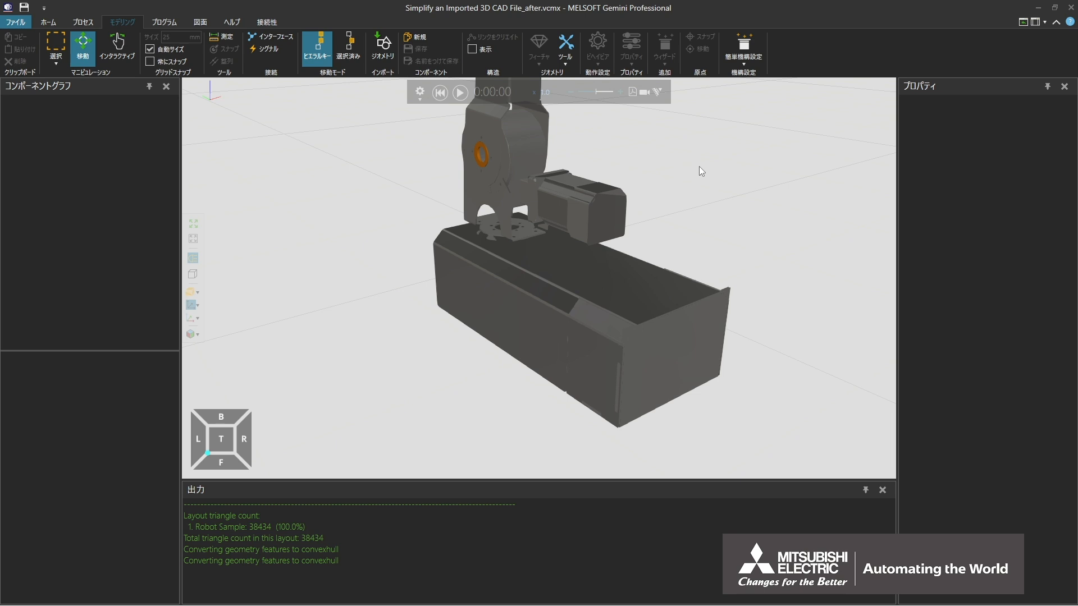
Step: Recount the triangles (三角形を数える) of the whole layout (レイアウト) with the simplified robot
{"action": "scroll", "coordinate": [699, 166], "scroll_direction": "down", "scroll_amount": 6}
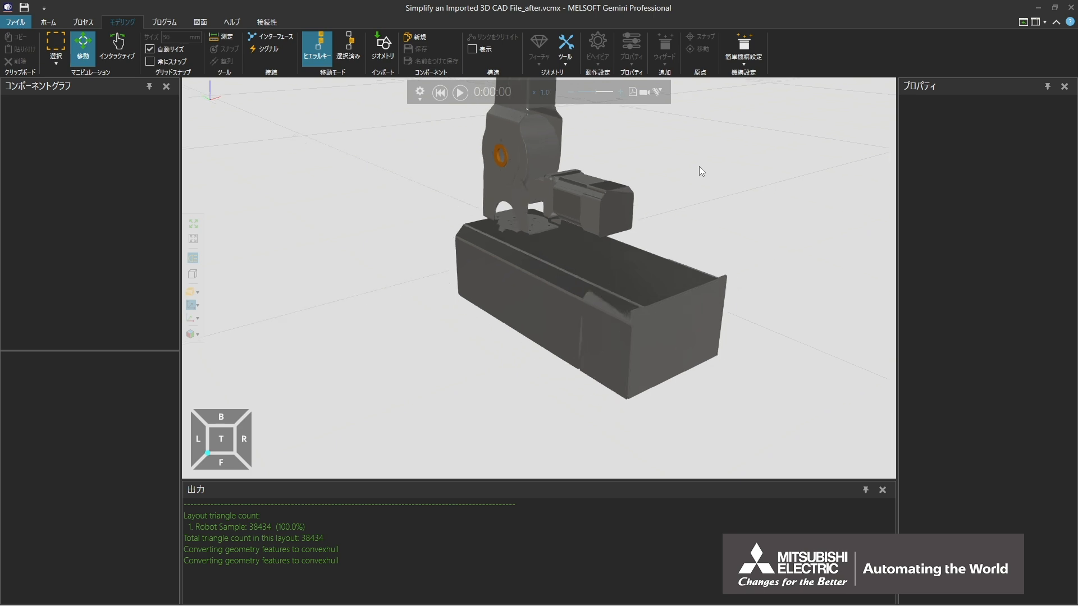
{"action": "middle_click_drag", "start_coordinate": [694, 165], "coordinate": [609, 378]}
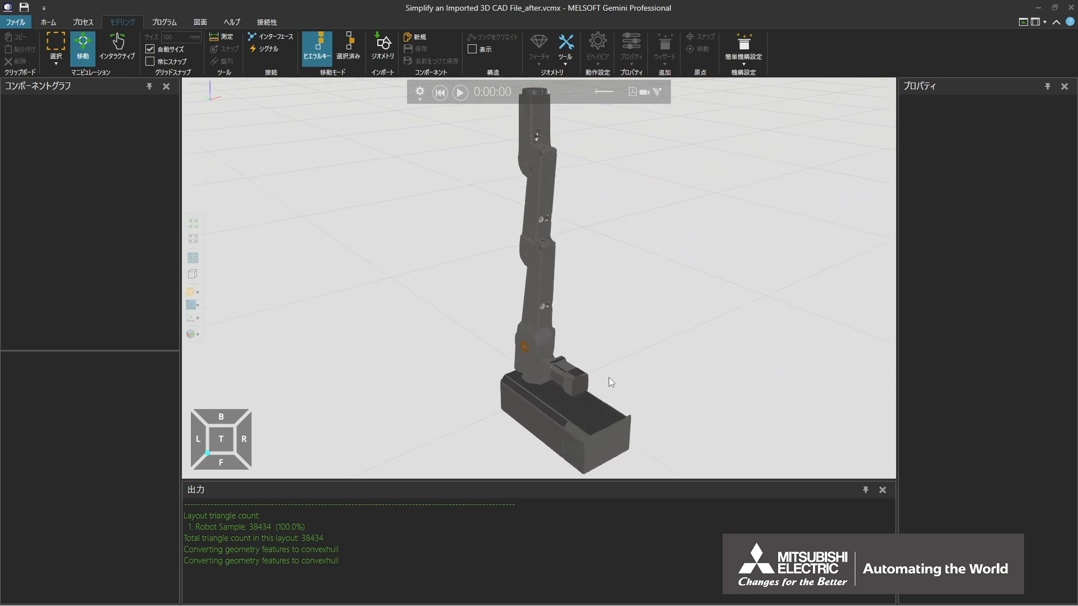
{"action": "left_click", "coordinate": [565, 63]}
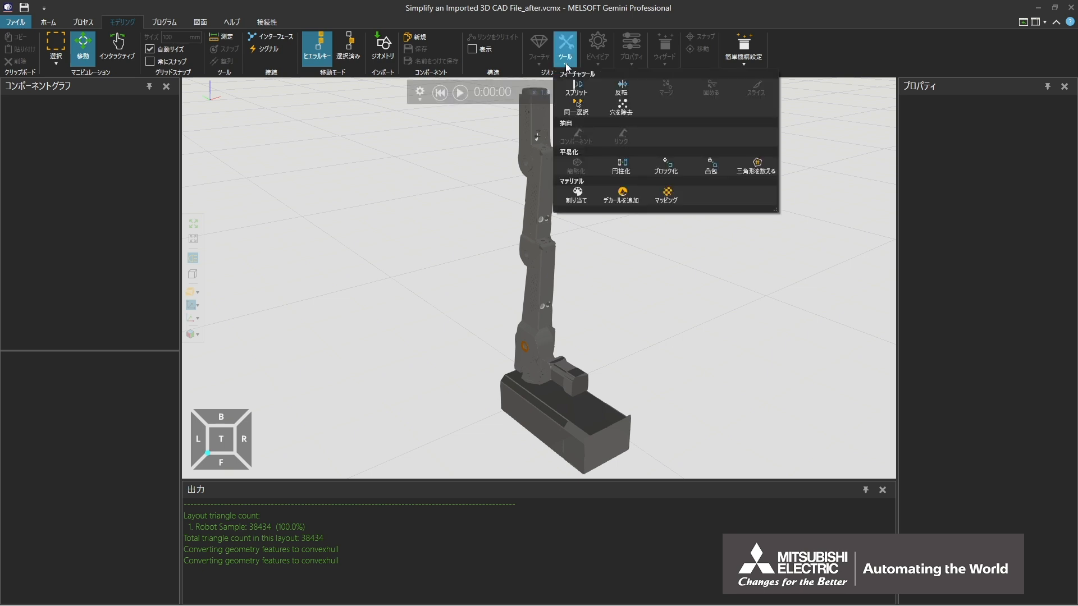
{"action": "left_click", "coordinate": [758, 167]}
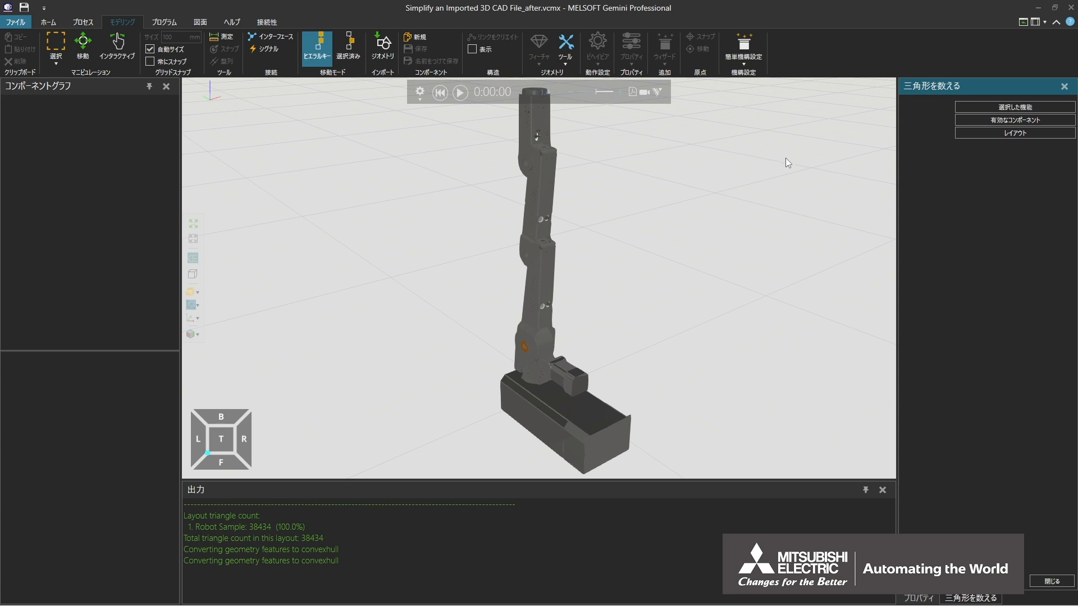
{"action": "left_click", "coordinate": [967, 134]}
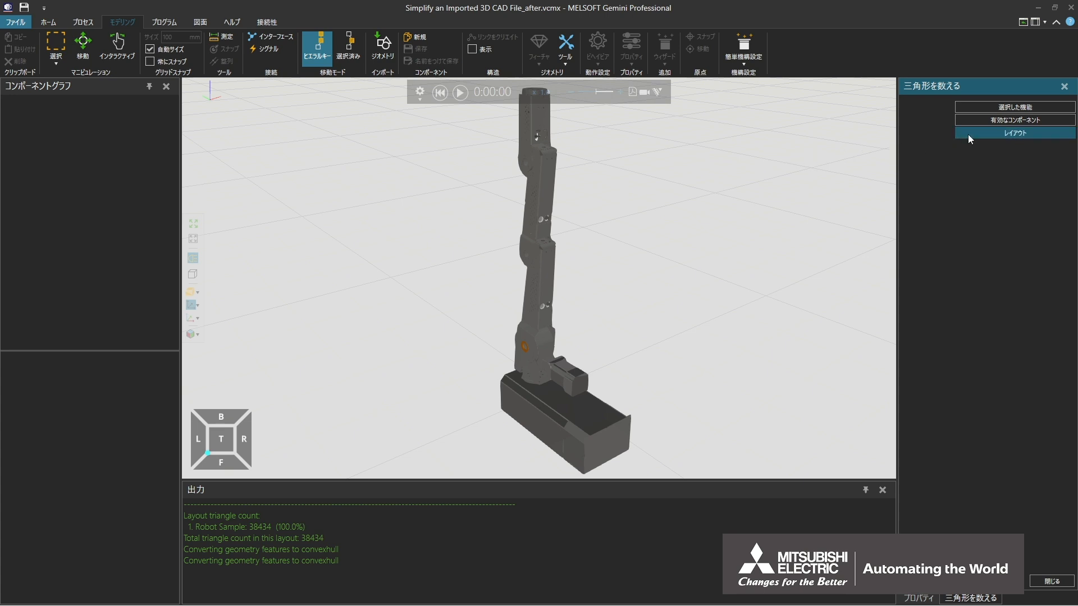